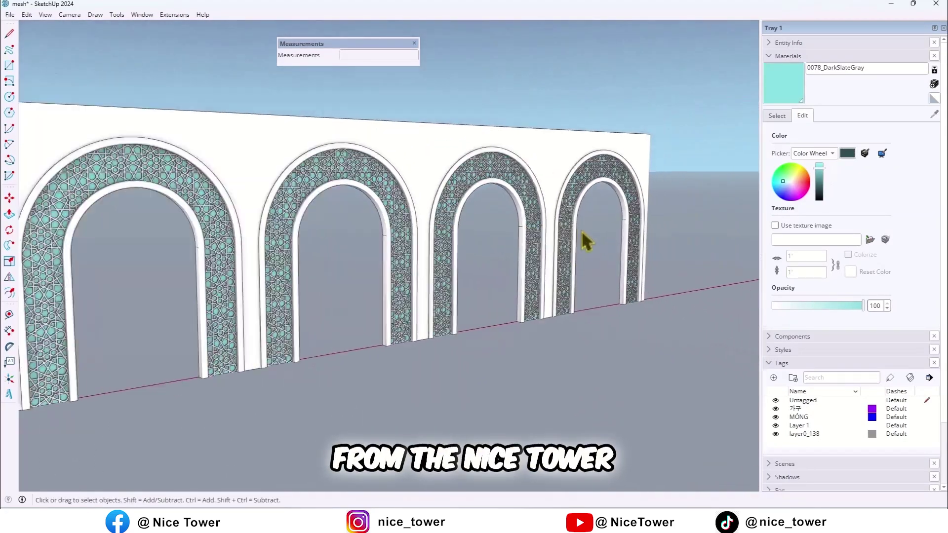
pyautogui.scroll(5, 303, 207)
# Orbit around the finished six-arch arcade, viewing it from frontal and oblique angles
pyautogui.moveTo(302, 208)
pyautogui.mouseDown(button='middle')
pyautogui.moveTo(530, 238)
pyautogui.moveTo(307, 243)
pyautogui.moveTo(259, 226)
pyautogui.mouseUp(button='middle')
pyautogui.scroll(-3, 519, 229)
pyautogui.scroll(5, 263, 226)
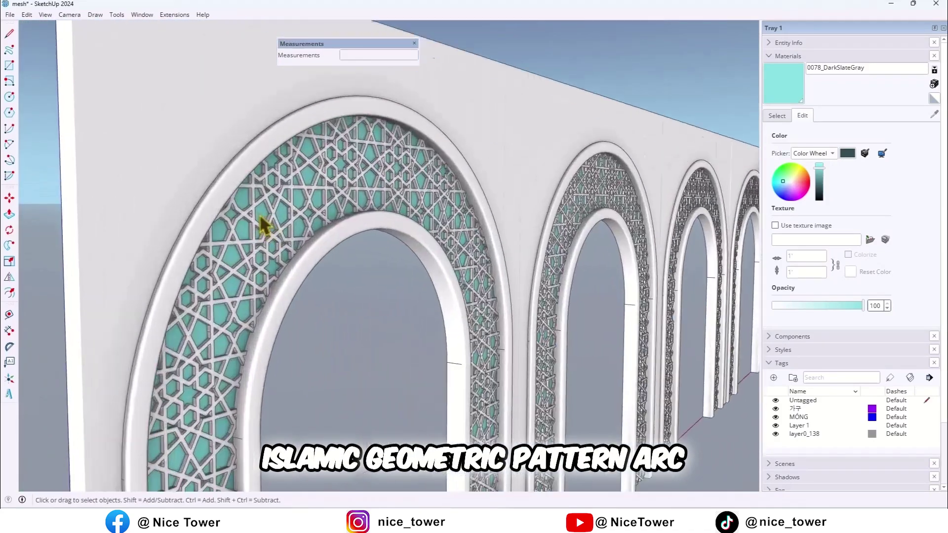
pyautogui.scroll(5, 263, 226)
pyautogui.scroll(2, 339, 217)
pyautogui.scroll(-2, 293, 196)
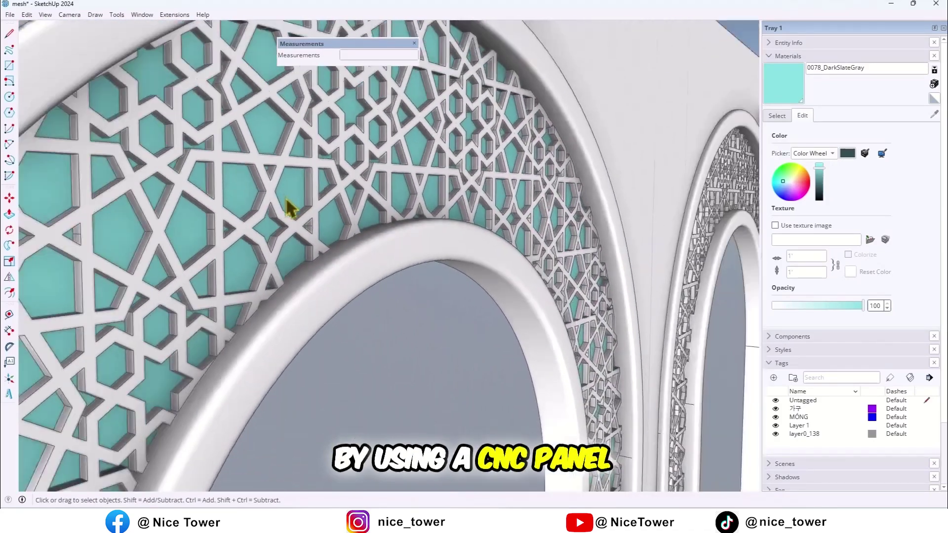
pyautogui.scroll(-3, 288, 204)
pyautogui.scroll(-3, 288, 206)
pyautogui.scroll(-1, 288, 208)
pyautogui.scroll(3, 372, 197)
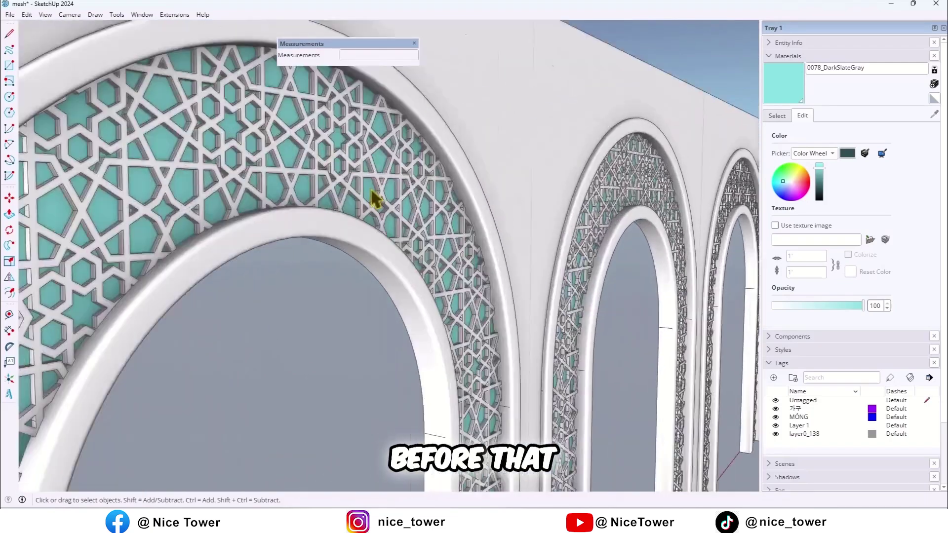
pyautogui.scroll(2, 387, 205)
pyautogui.scroll(-2, 327, 190)
pyautogui.scroll(-1, 347, 198)
pyautogui.moveTo(346, 199)
pyautogui.mouseDown(button='middle')
pyautogui.moveTo(407, 212)
pyautogui.moveTo(289, 201)
pyautogui.moveTo(470, 214)
pyautogui.mouseUp(button='middle')
pyautogui.scroll(-2, 328, 191)
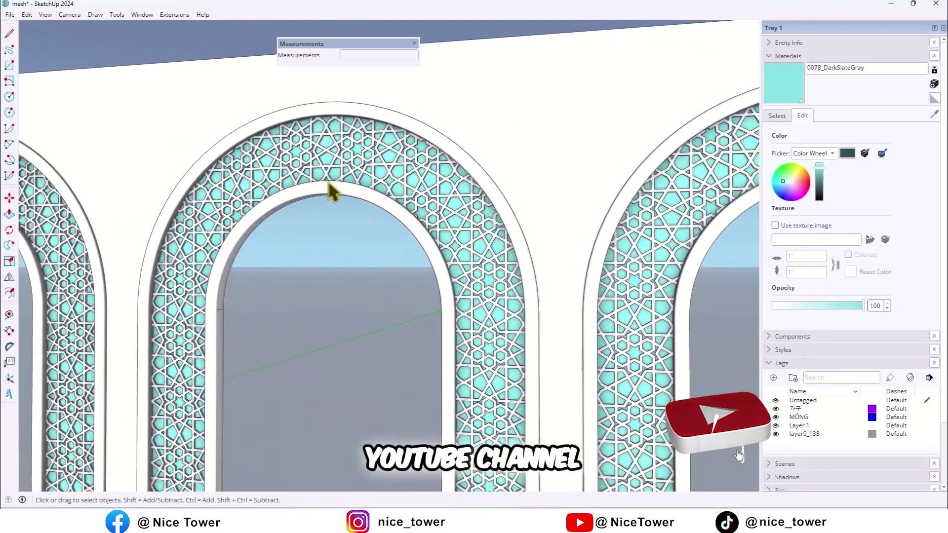
pyautogui.scroll(-2, 318, 190)
pyautogui.moveTo(318, 191)
pyautogui.mouseDown(button='middle')
pyautogui.moveTo(469, 218)
pyautogui.moveTo(729, 317)
pyautogui.mouseUp(button='middle')
pyautogui.scroll(3, 730, 318)
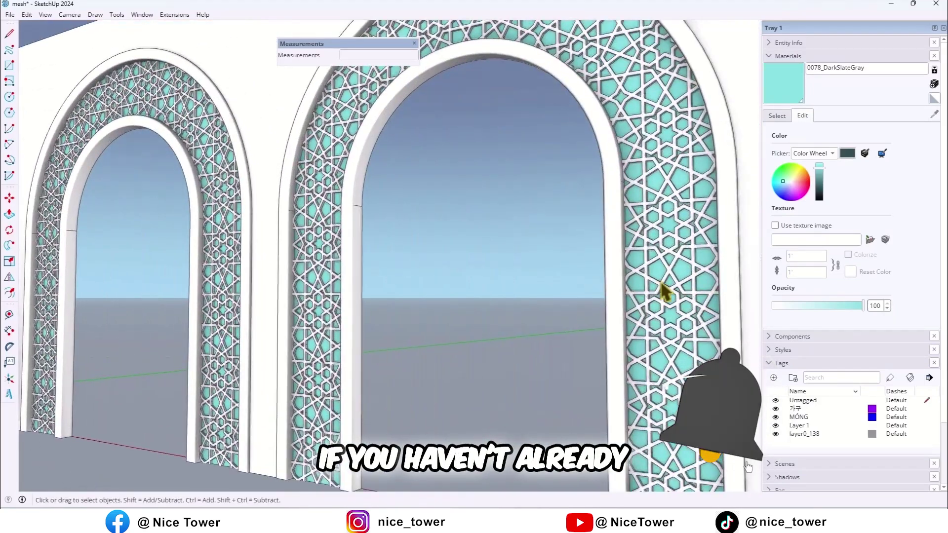
pyautogui.scroll(-3, 659, 286)
pyautogui.moveTo(534, 321); pyautogui.dragTo(669, 364, button='middle')
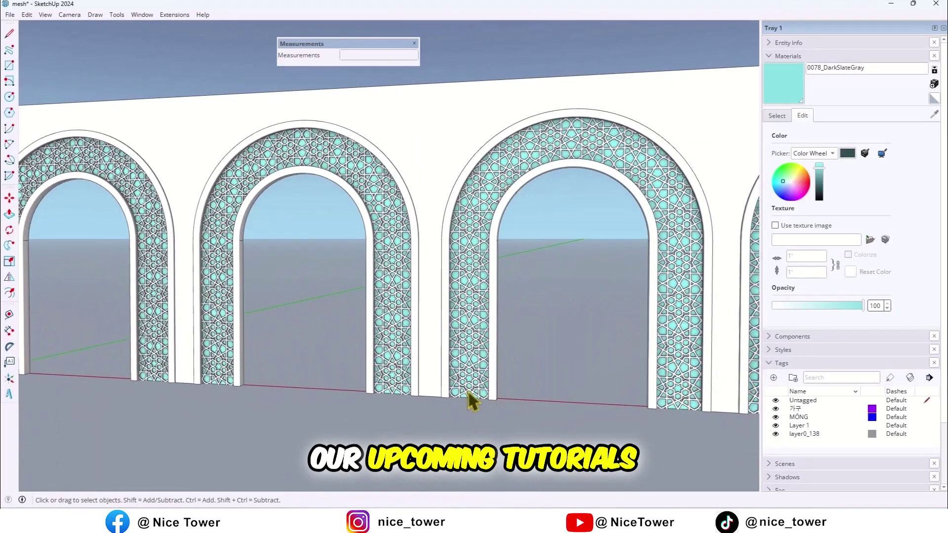
pyautogui.scroll(-2, 338, 225)
pyautogui.scroll(-2, 319, 235)
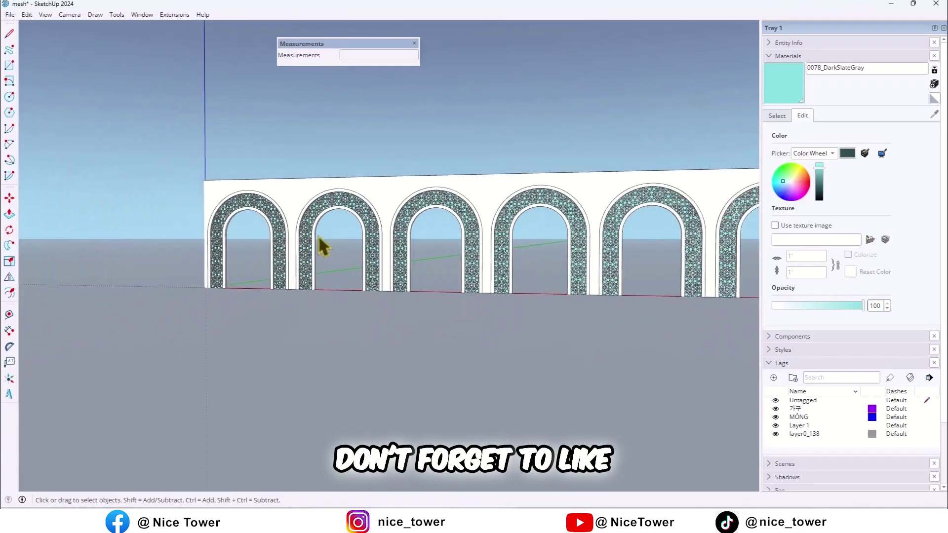
pyautogui.scroll(3, 738, 234)
pyautogui.scroll(3, 676, 216)
pyautogui.scroll(2, 658, 222)
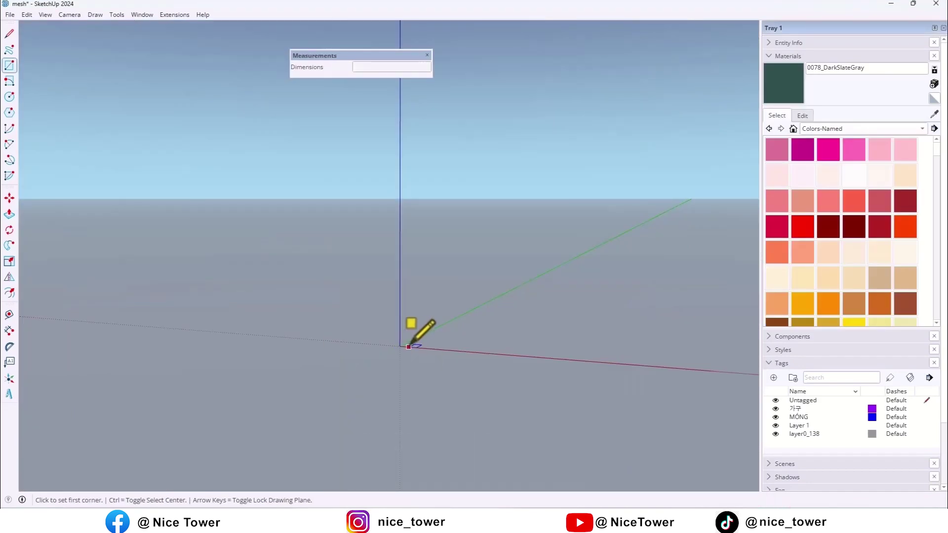
# Draw a 350 by 400 cm vertical rectangular face with its corner at the origin
pyautogui.click(401, 346)
pyautogui.write('350,')
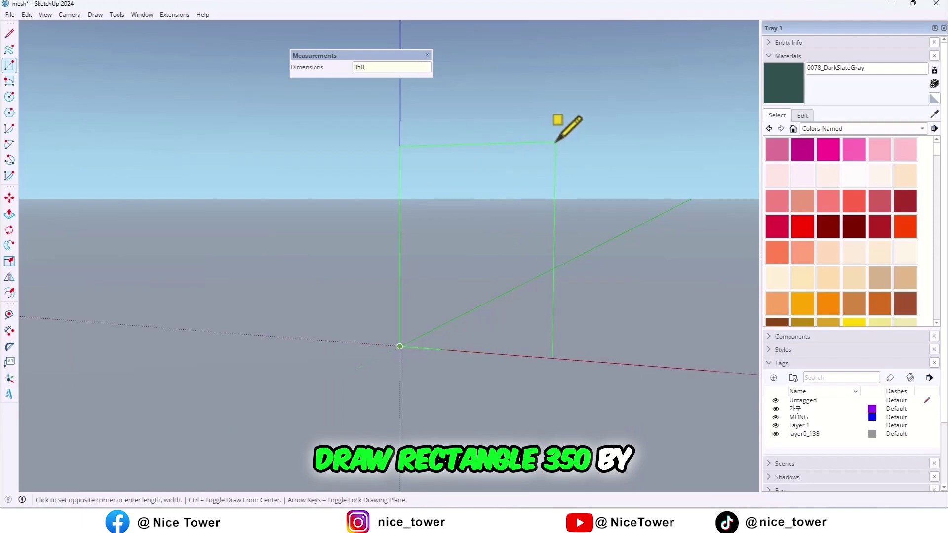
pyautogui.write('400')
pyautogui.press('Return')
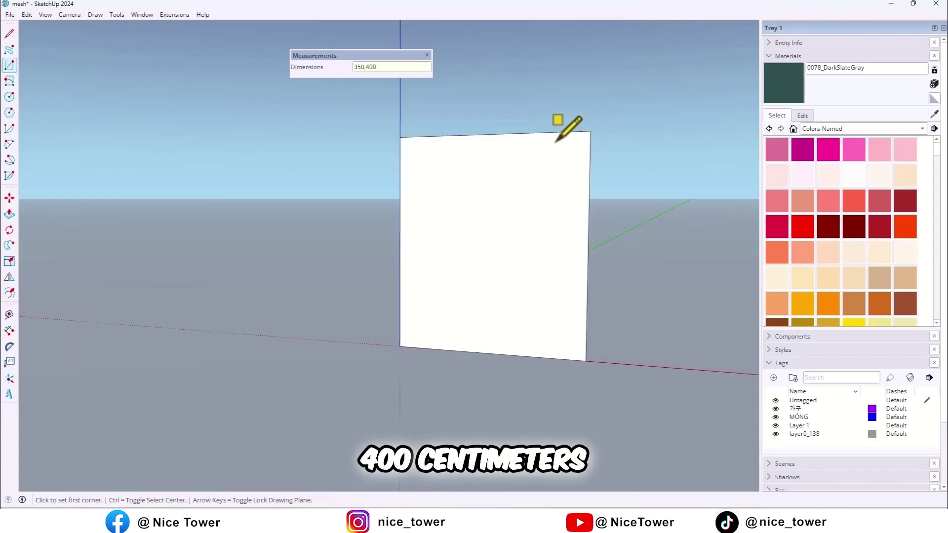
pyautogui.moveTo(518, 212)
pyautogui.mouseDown(button='middle')
pyautogui.moveTo(584, 240)
pyautogui.moveTo(417, 271)
pyautogui.mouseUp(button='middle')
pyautogui.scroll(-1, 371, 291)
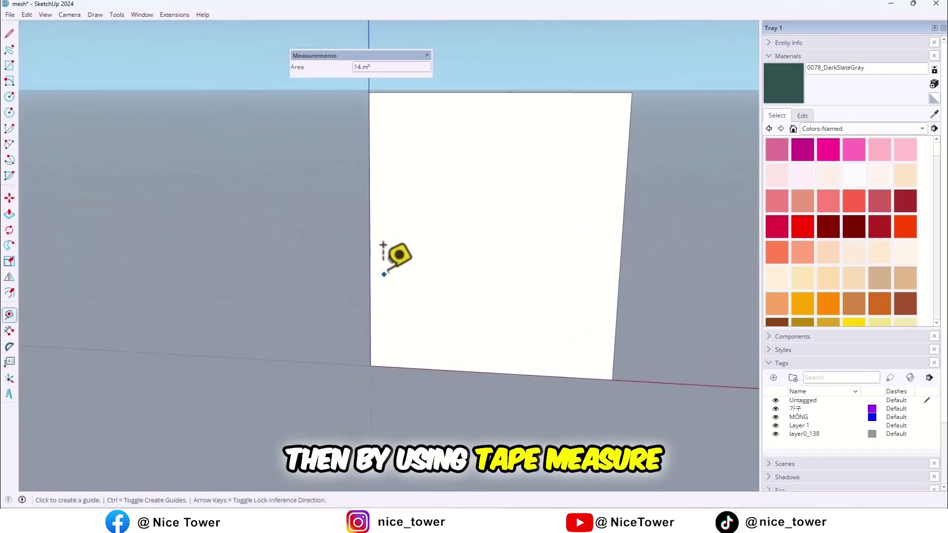
# Place vertical guides 75 cm in from each side and a horizontal guide 200 cm up
pyautogui.click(370, 159)
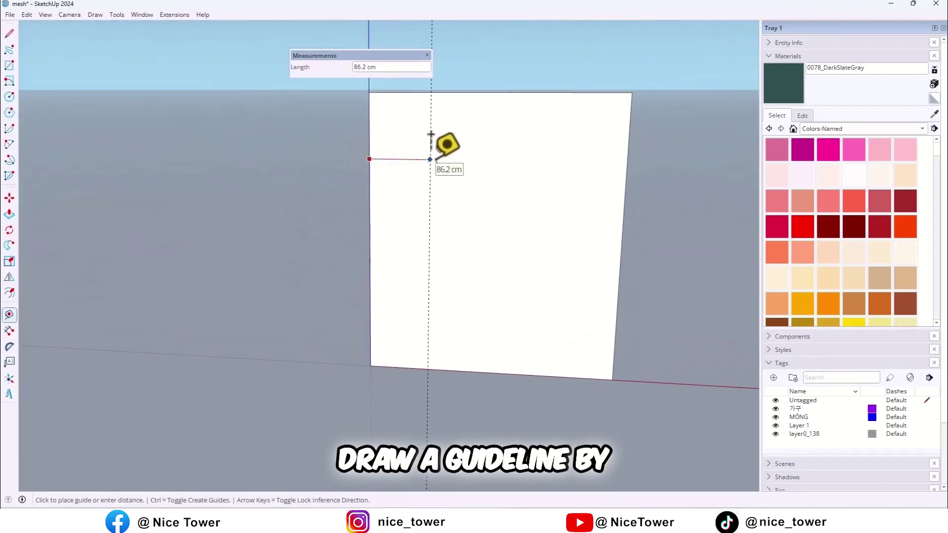
pyautogui.press('Return')
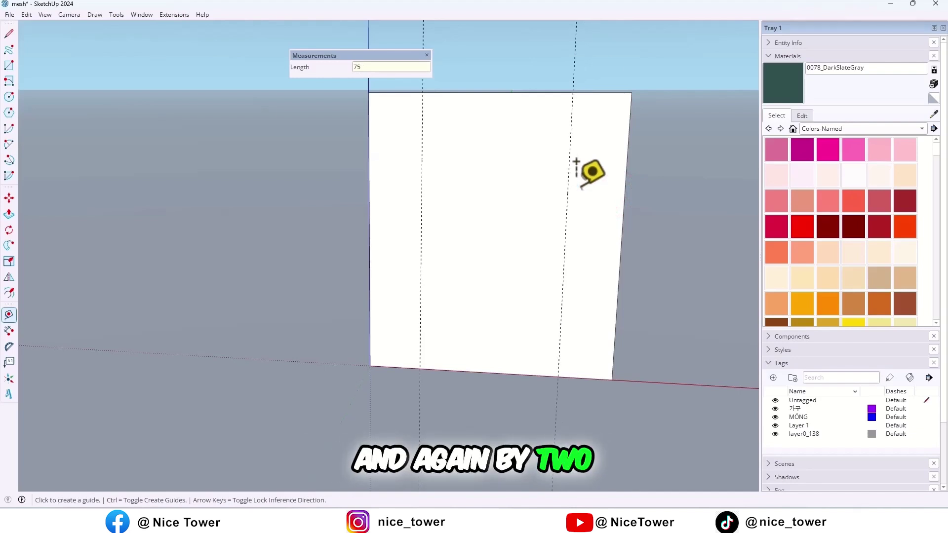
pyautogui.click(468, 370)
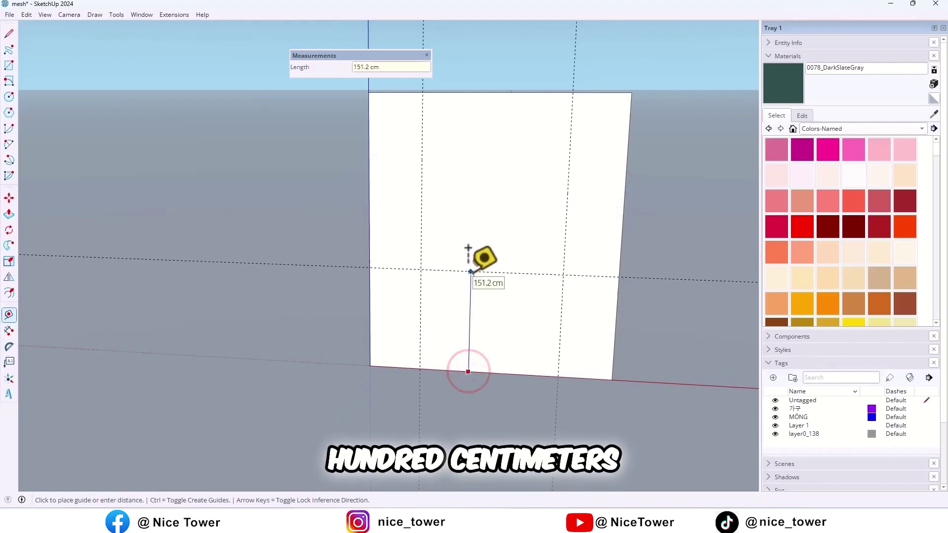
pyautogui.press('space')
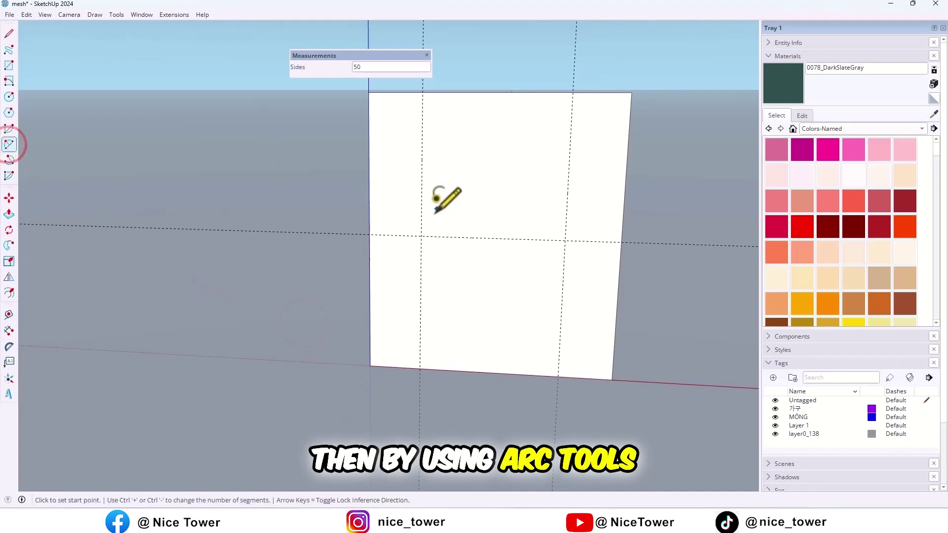
# Draw a 2-point arc between the guide intersections, with vertical sides down to the bottom edge
pyautogui.click(436, 236)
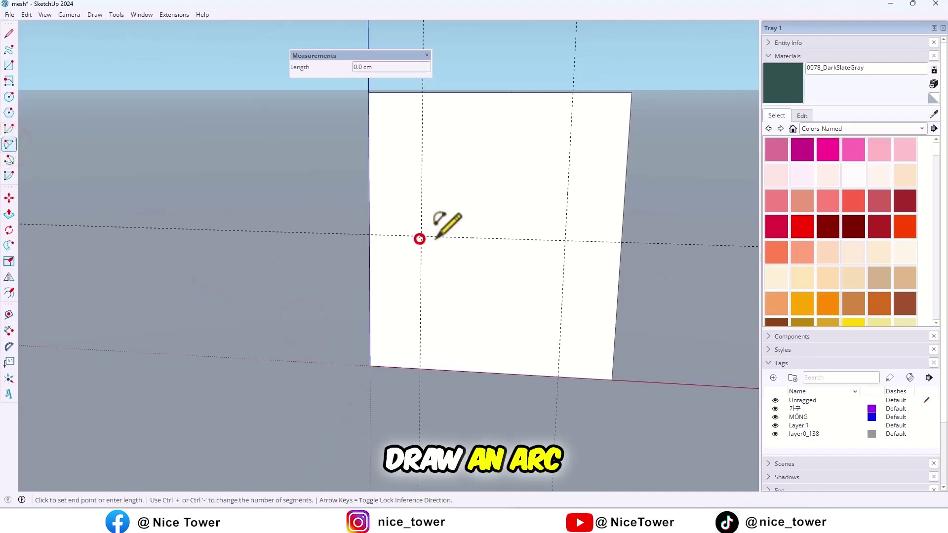
pyautogui.click(566, 240)
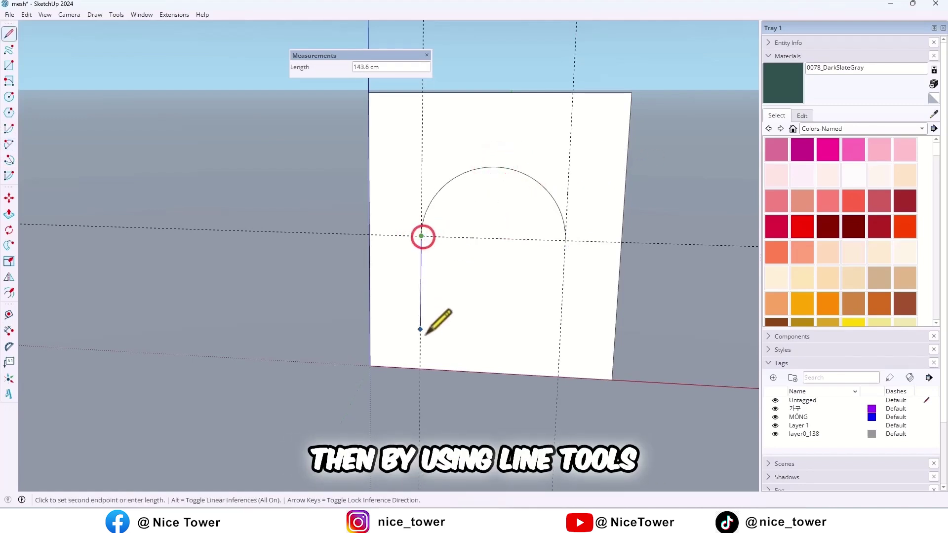
pyautogui.press('Escape')
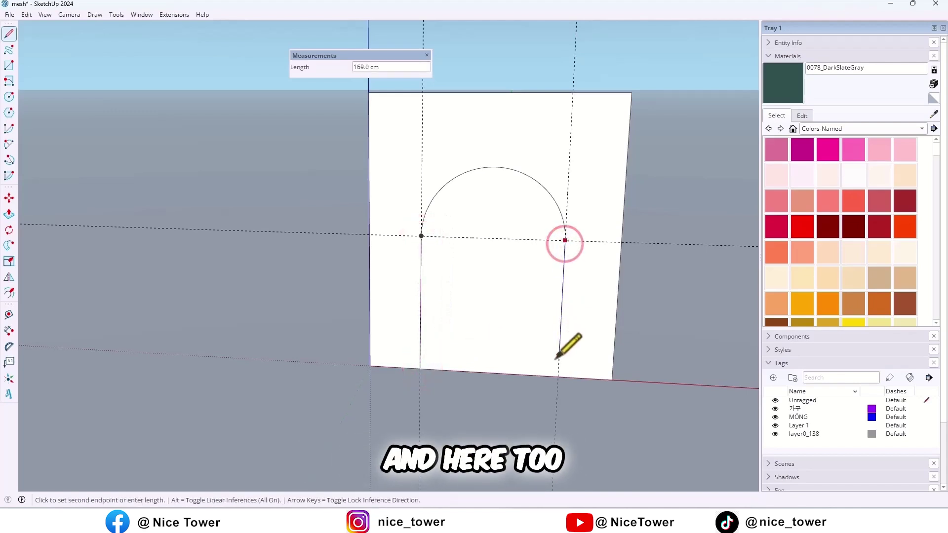
pyautogui.click(557, 375)
pyautogui.scroll(-3, 511, 311)
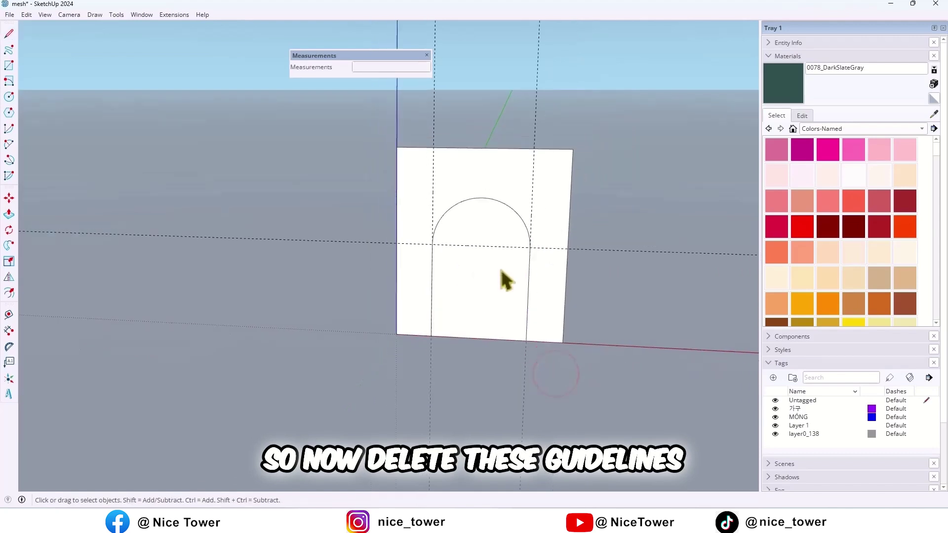
# Clear every guideline from the face and select the arch outline edges
pyautogui.press('Delete')
pyautogui.click(570, 134)
pyautogui.press('Delete')
pyautogui.scroll(2, 510, 268)
pyautogui.moveTo(505, 255)
pyautogui.mouseDown(button='middle')
pyautogui.moveTo(427, 212)
pyautogui.moveTo(445, 220)
pyautogui.mouseUp(button='middle')
pyautogui.scroll(2, 429, 220)
pyautogui.scroll(1, 427, 222)
pyautogui.click(439, 215)
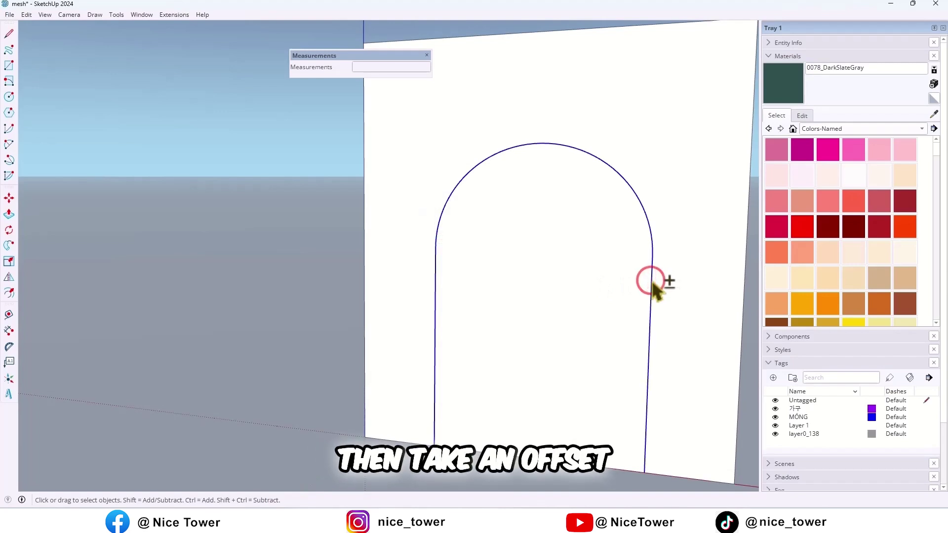
# Offset the arch outline 50 cm outward
pyautogui.press('f')
pyautogui.scroll(-1, 551, 331)
pyautogui.write('50')
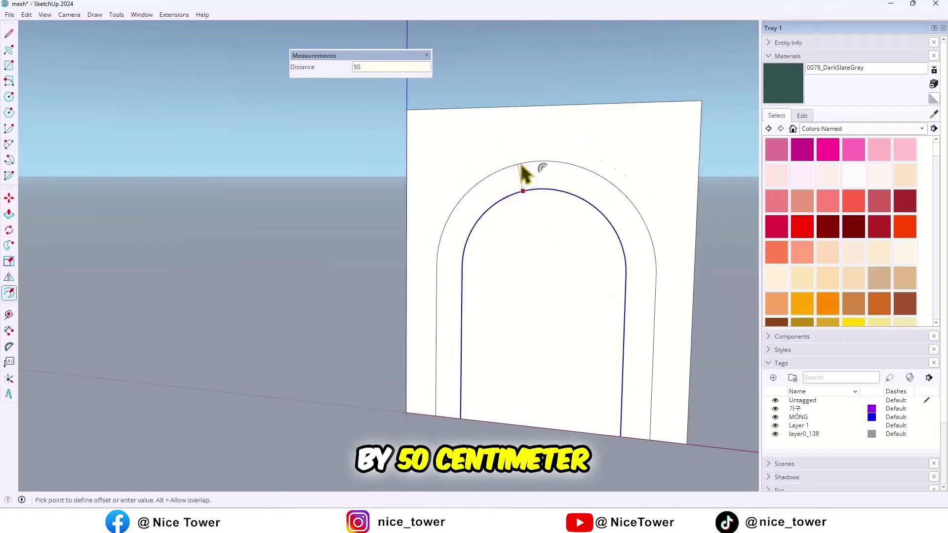
pyautogui.press('Return')
pyautogui.press('space')
pyautogui.moveTo(474, 232)
pyautogui.mouseDown(button='middle')
pyautogui.moveTo(555, 212)
pyautogui.moveTo(476, 202)
pyautogui.mouseUp(button='middle')
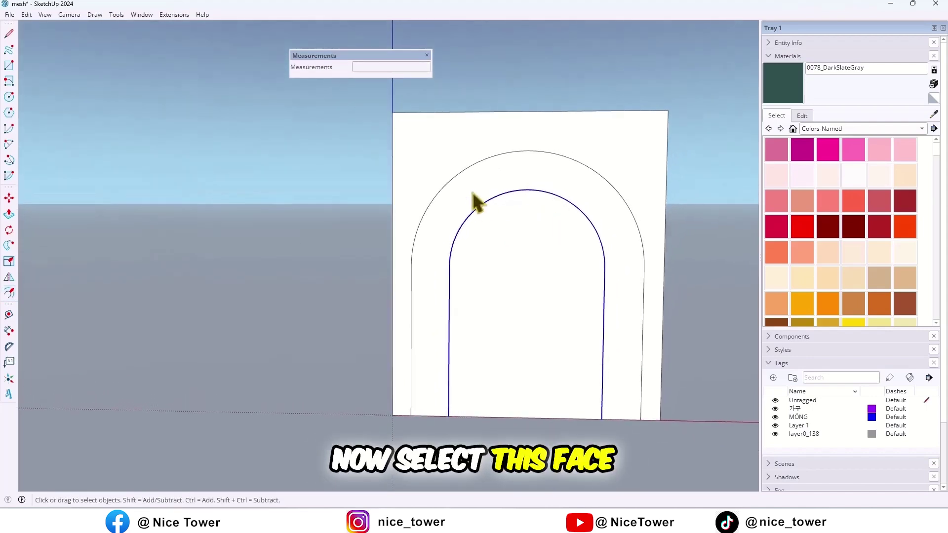
# Offset the arch band face by 10 cm to add border lines
pyautogui.click(473, 194)
pyautogui.press('f')
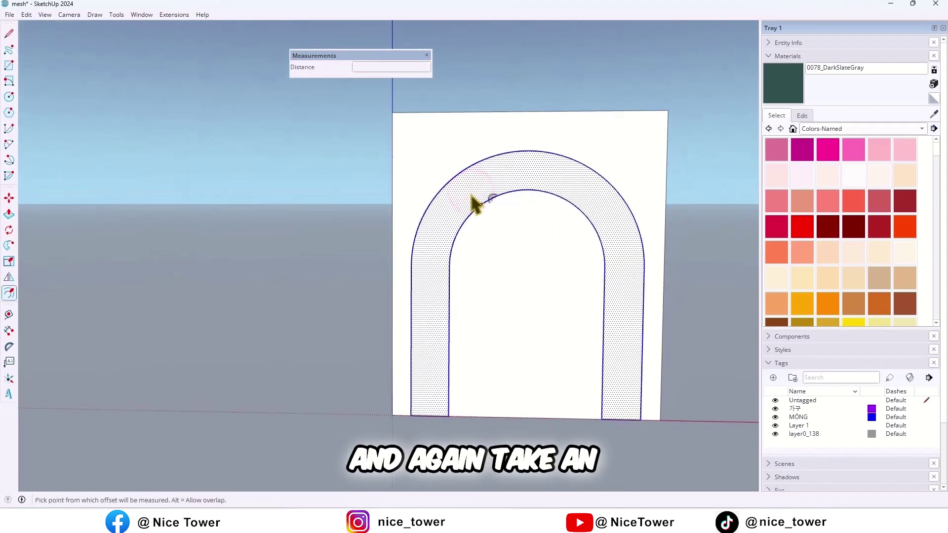
pyautogui.scroll(2, 477, 212)
pyautogui.click(480, 215)
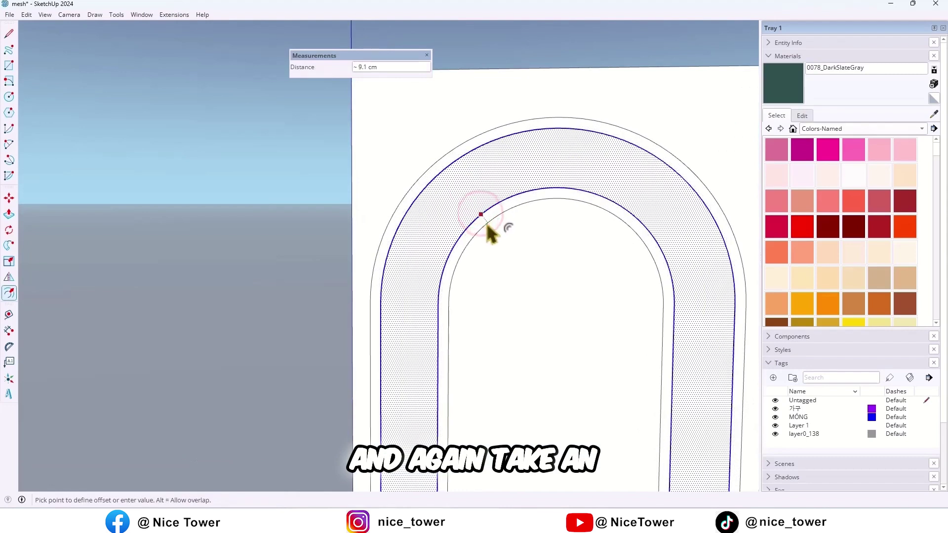
pyautogui.press('Return')
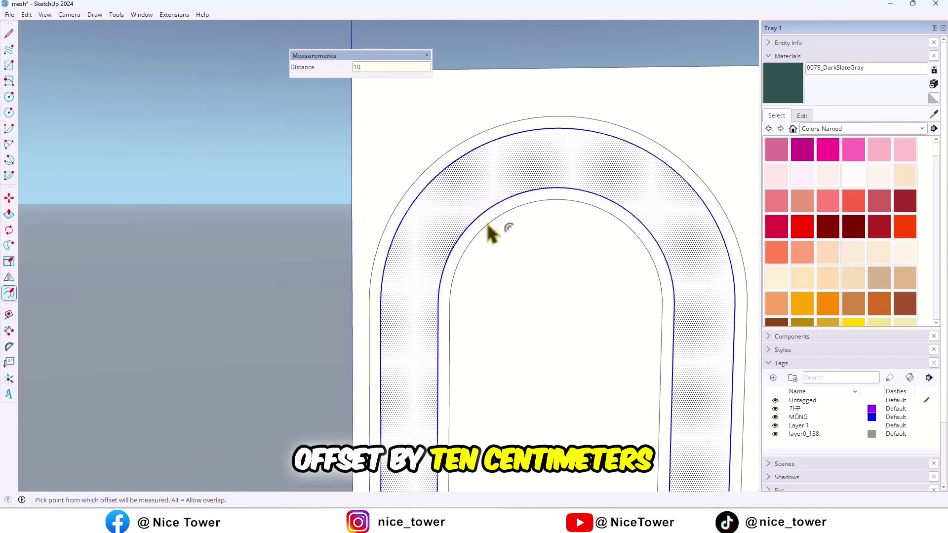
pyautogui.scroll(-3, 402, 185)
pyautogui.scroll(-2, 415, 194)
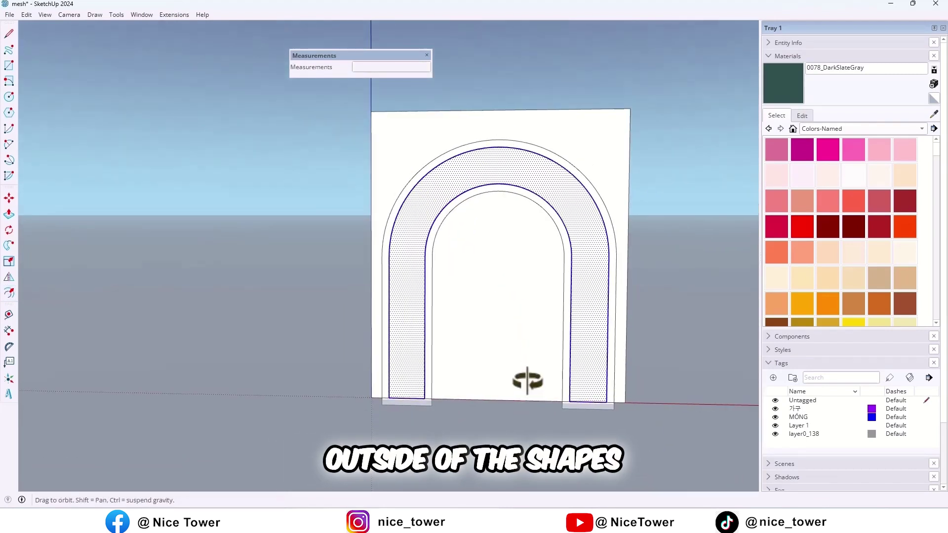
pyautogui.scroll(3, 527, 381)
# Delete the leftover strip faces below the arch base
pyautogui.moveTo(639, 437); pyautogui.dragTo(395, 404)
pyautogui.moveTo(336, 406); pyautogui.dragTo(306, 399)
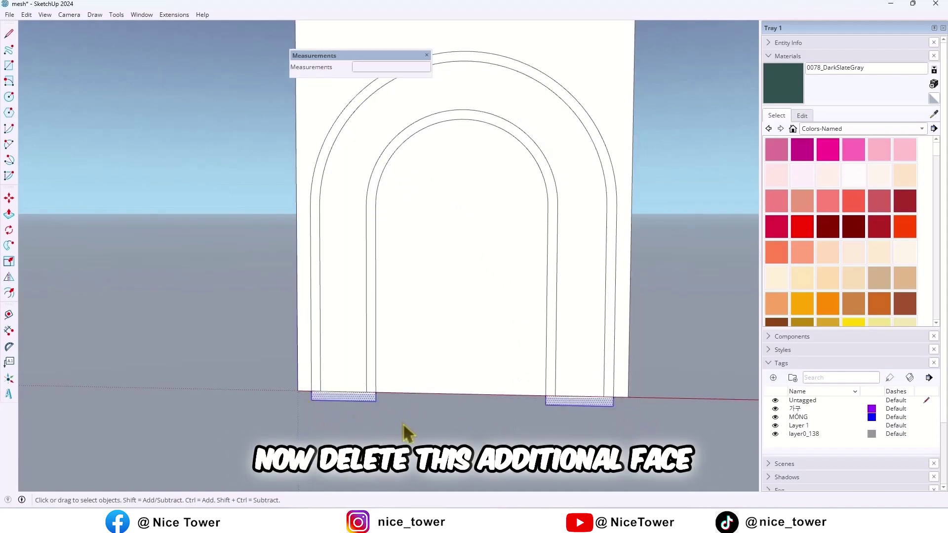
pyautogui.press('Delete')
pyautogui.moveTo(501, 398)
pyautogui.mouseDown(button='middle')
pyautogui.moveTo(598, 360)
pyautogui.moveTo(371, 406)
pyautogui.moveTo(388, 345)
pyautogui.moveTo(370, 344)
pyautogui.mouseUp(button='middle')
pyautogui.scroll(2, 368, 155)
pyautogui.scroll(3, 368, 173)
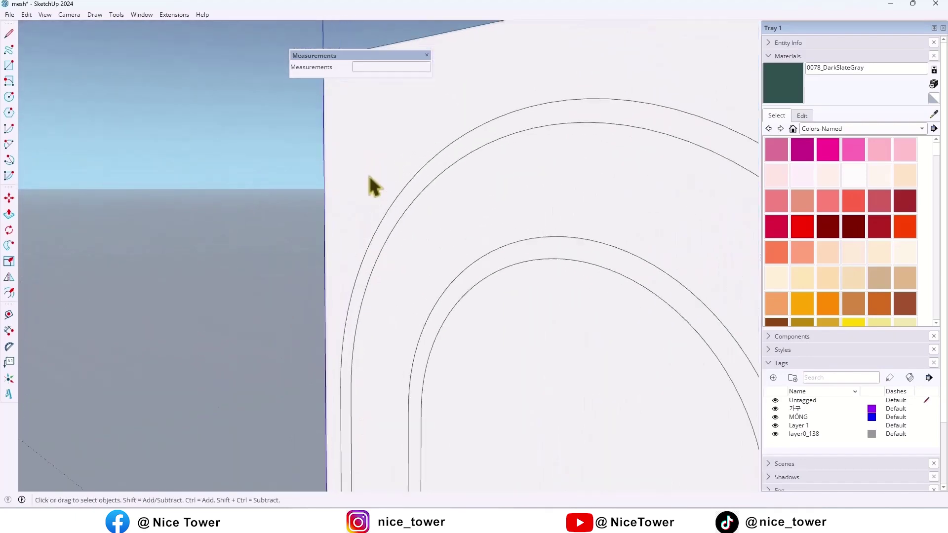
pyautogui.scroll(-2, 368, 173)
pyautogui.scroll(-2, 370, 176)
# Push/Pull the arch face and ring out by 10 cm
pyautogui.press('p')
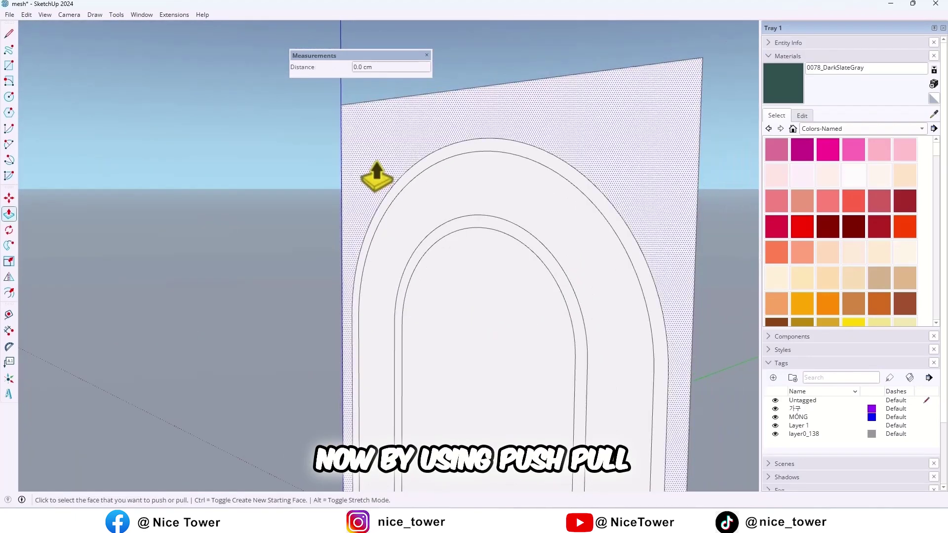
pyautogui.click(378, 158)
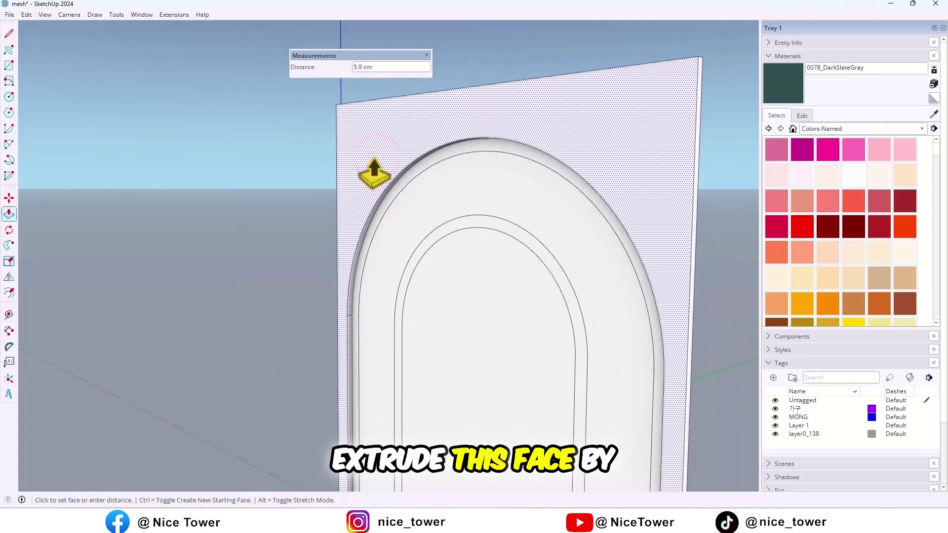
pyautogui.press('Return')
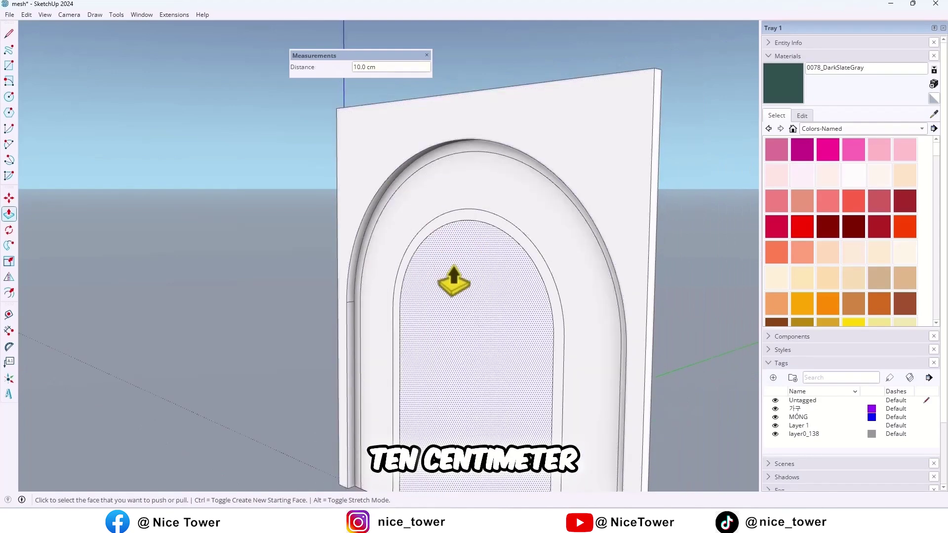
pyautogui.scroll(3, 397, 223)
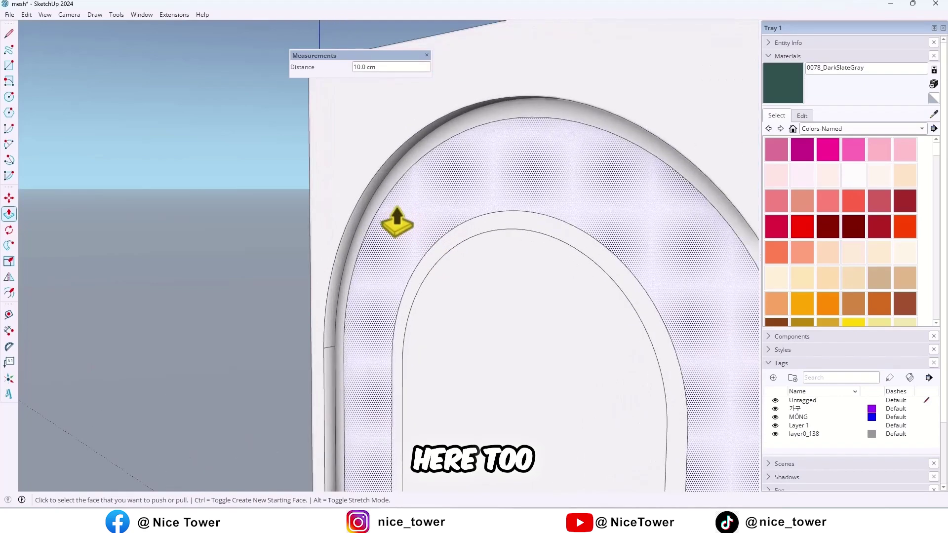
pyautogui.doubleClick(397, 222)
pyautogui.scroll(-3, 393, 218)
pyautogui.press('space')
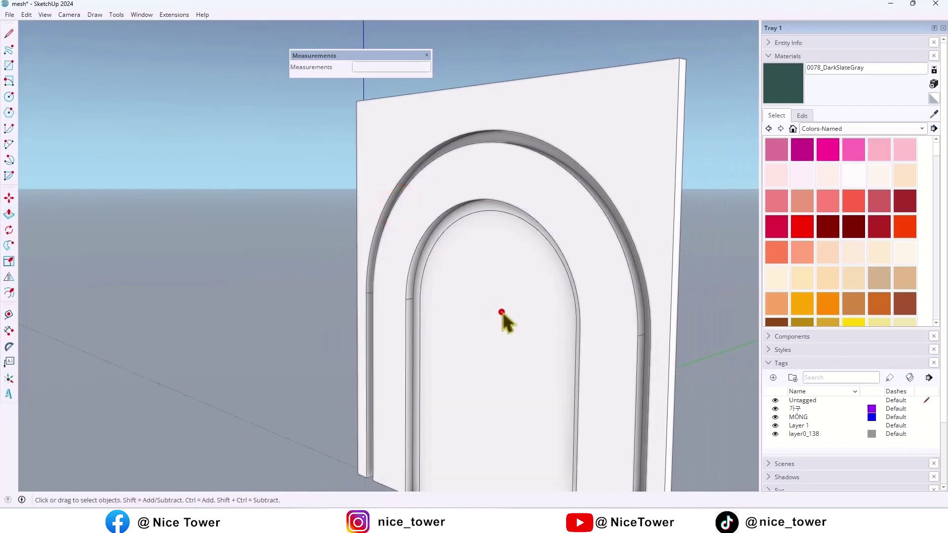
# Delete the inner arch face to open the doorway
pyautogui.click(502, 314)
pyautogui.scroll(-3, 469, 186)
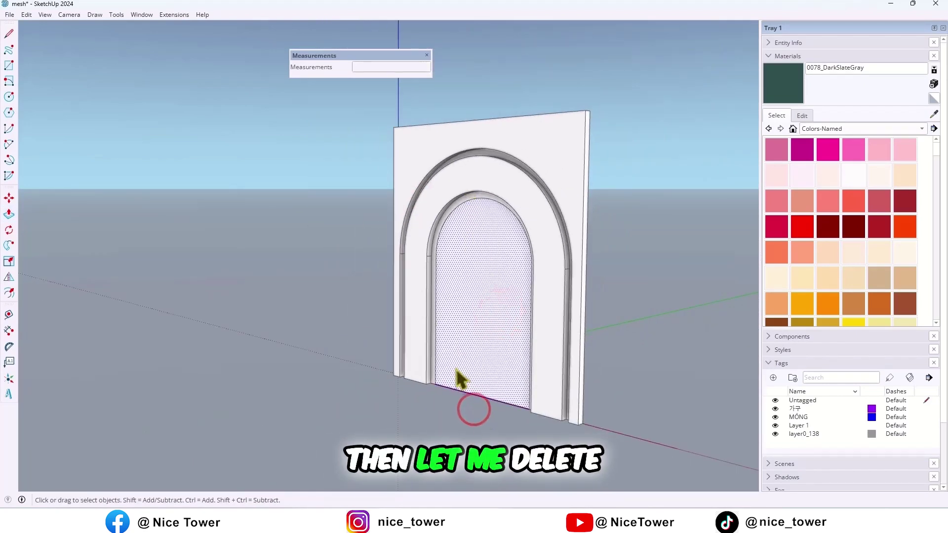
pyautogui.press('Delete')
pyautogui.scroll(3, 444, 311)
pyautogui.moveTo(413, 227); pyautogui.dragTo(438, 227, button='middle')
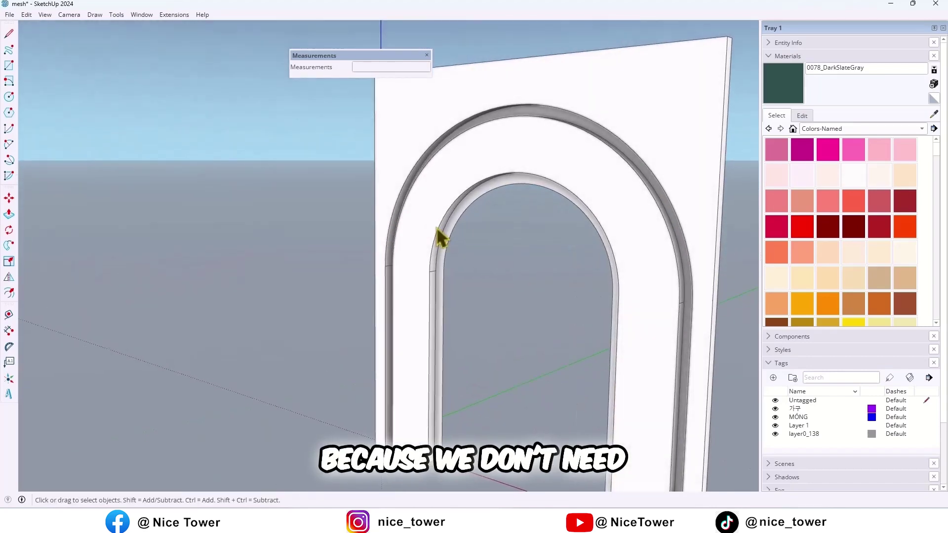
# Push the thin outer arch band out 3 cm and the wide band 5 cm
pyautogui.press('p')
pyautogui.scroll(3, 452, 231)
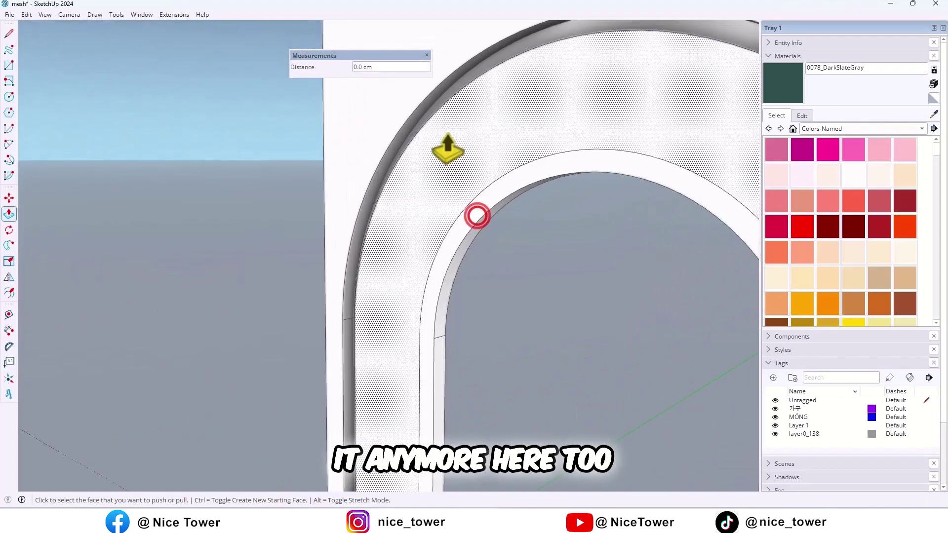
pyautogui.click(449, 95)
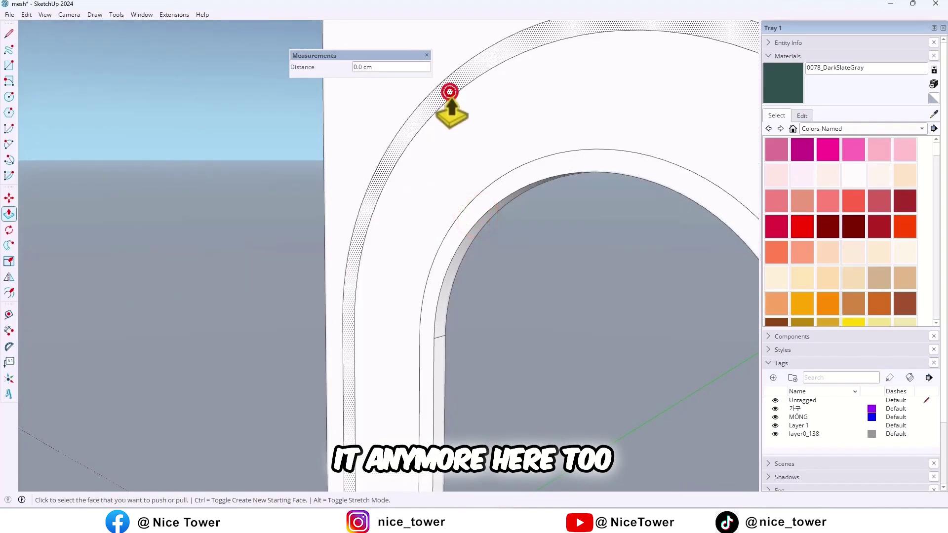
pyautogui.click(383, 189)
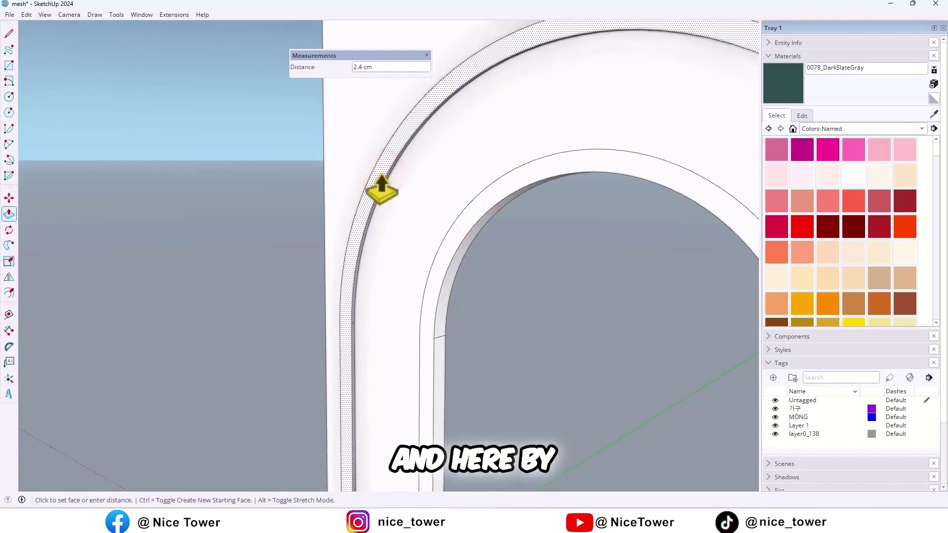
pyautogui.write('3')
pyautogui.press('Return')
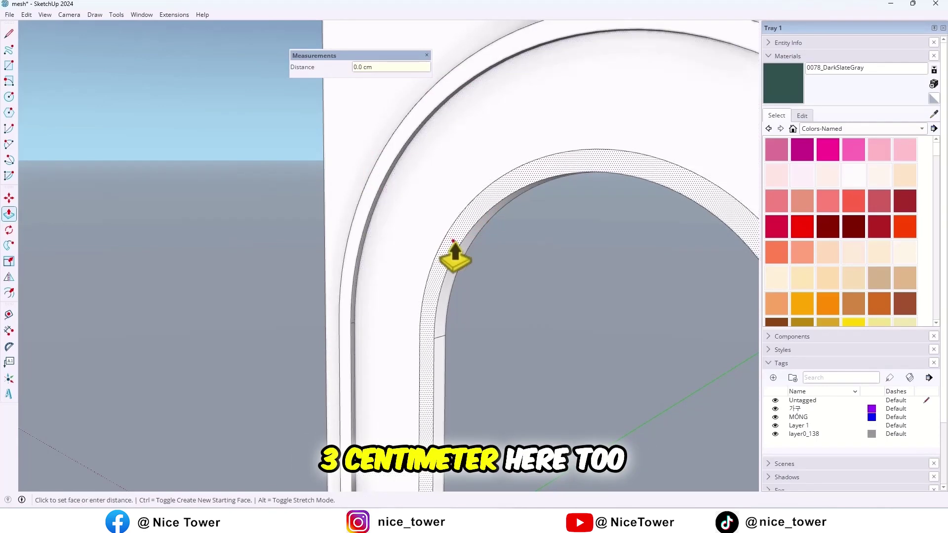
pyautogui.scroll(-5, 393, 216)
pyautogui.moveTo(396, 201)
pyautogui.mouseDown(button='middle')
pyautogui.moveTo(626, 186)
pyautogui.moveTo(380, 218)
pyautogui.moveTo(443, 183)
pyautogui.mouseUp(button='middle')
pyautogui.scroll(3, 443, 183)
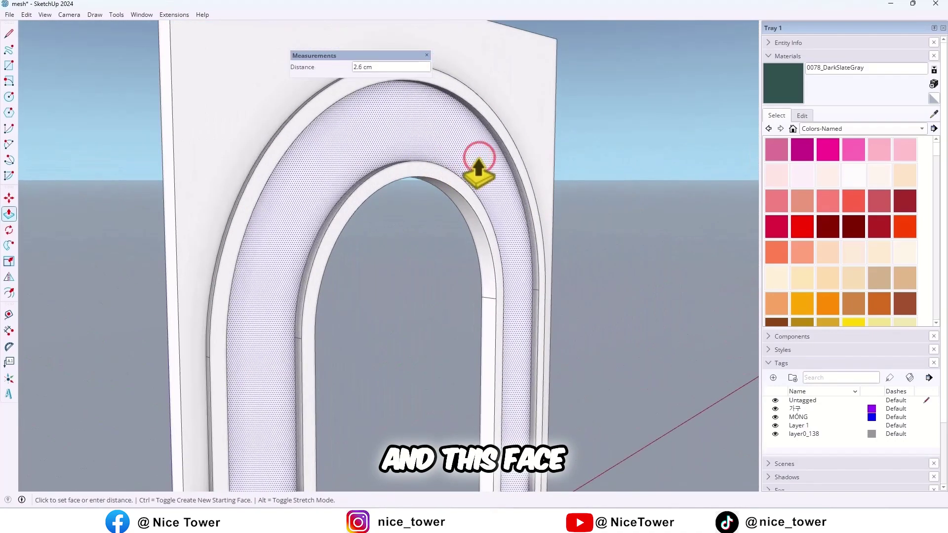
pyautogui.press('Return')
pyautogui.scroll(-4, 582, 197)
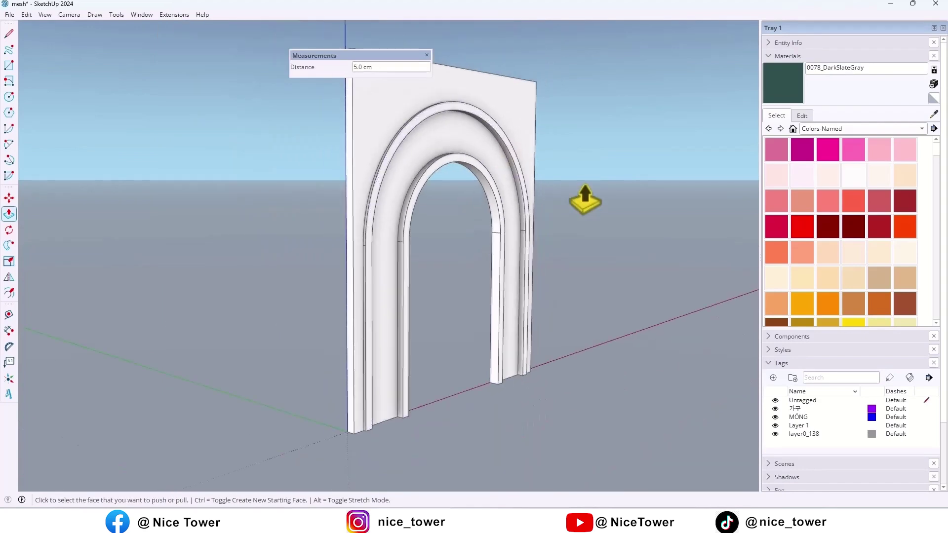
pyautogui.moveTo(582, 197)
pyautogui.mouseDown(button='middle')
pyautogui.moveTo(247, 190)
pyautogui.moveTo(433, 256)
pyautogui.moveTo(434, 272)
pyautogui.mouseUp(button='middle')
# Paint the wide arch band DarkSlateGray
pyautogui.press('space')
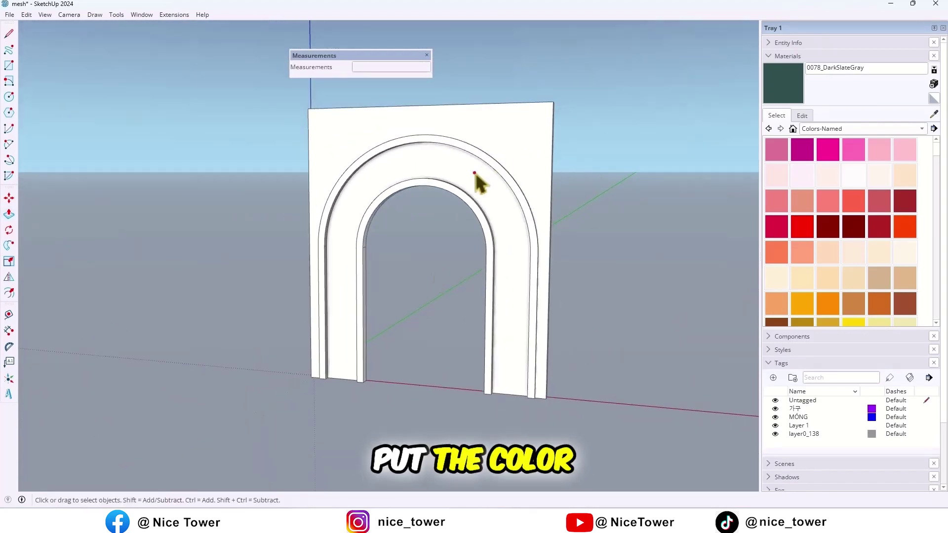
pyautogui.click(475, 176)
pyautogui.click(783, 79)
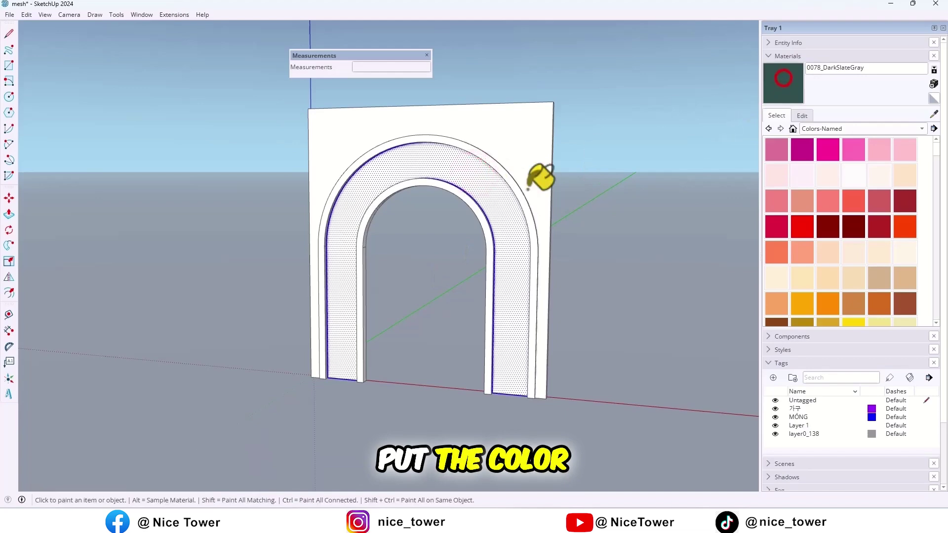
pyautogui.click(501, 202)
pyautogui.press('space')
pyautogui.moveTo(618, 273)
pyautogui.mouseDown(button='middle')
pyautogui.moveTo(470, 194)
pyautogui.moveTo(497, 328)
pyautogui.moveTo(284, 349)
pyautogui.mouseUp(button='middle')
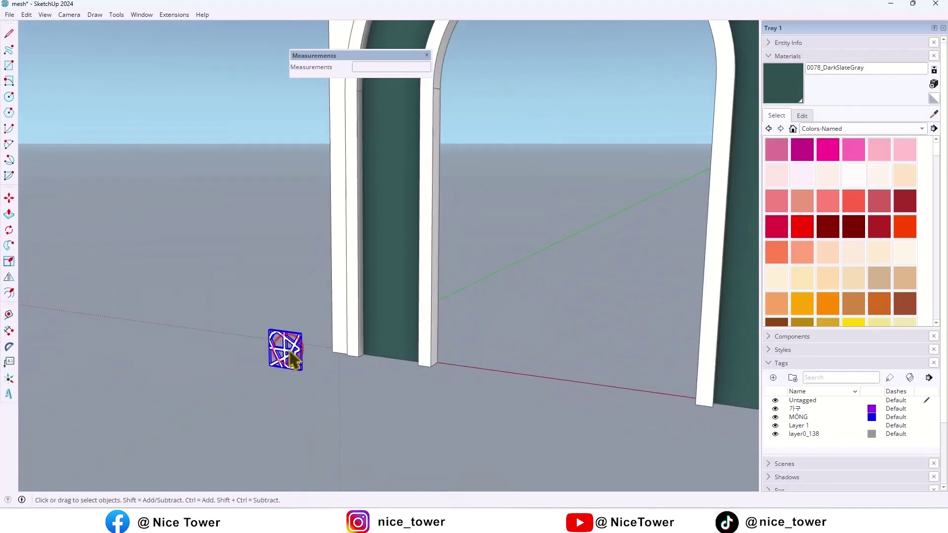
# Move the imported CNC lattice panel next to the arch base and reselect it
pyautogui.press('m')
pyautogui.click(251, 378)
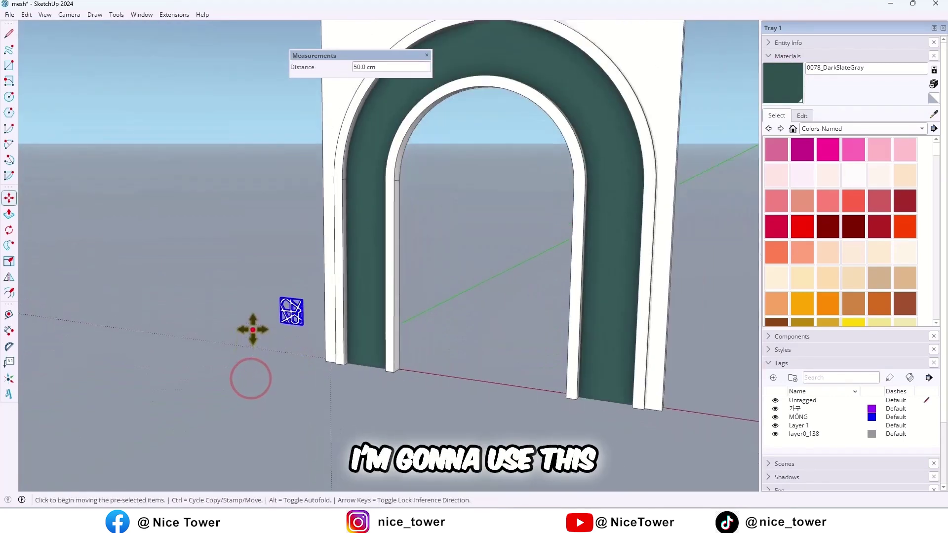
pyautogui.press('space')
pyautogui.click(307, 389)
pyautogui.moveTo(393, 295)
pyautogui.mouseDown(button='middle')
pyautogui.moveTo(381, 321)
pyautogui.moveTo(401, 335)
pyautogui.moveTo(541, 313)
pyautogui.moveTo(371, 303)
pyautogui.moveTo(433, 313)
pyautogui.mouseUp(button='middle')
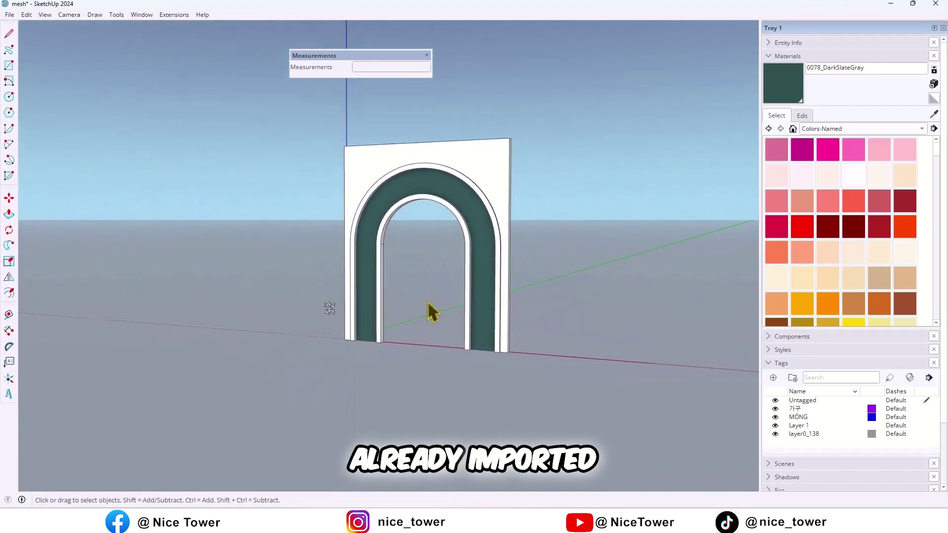
pyautogui.scroll(2, 381, 311)
pyautogui.scroll(3, 277, 332)
pyautogui.scroll(3, 250, 332)
pyautogui.scroll(2, 255, 329)
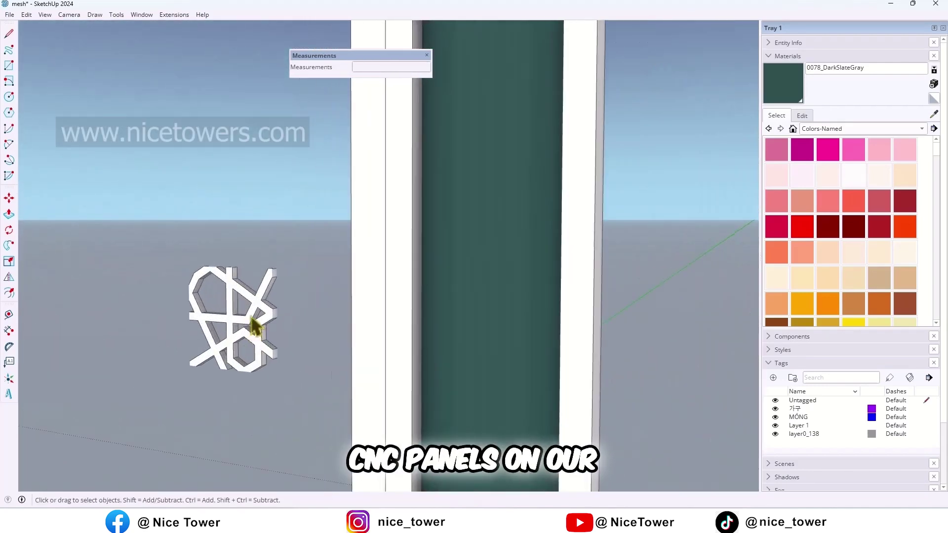
pyautogui.click(253, 326)
# Flip-copy the CNC panel horizontally to its right side
pyautogui.click(8, 279)
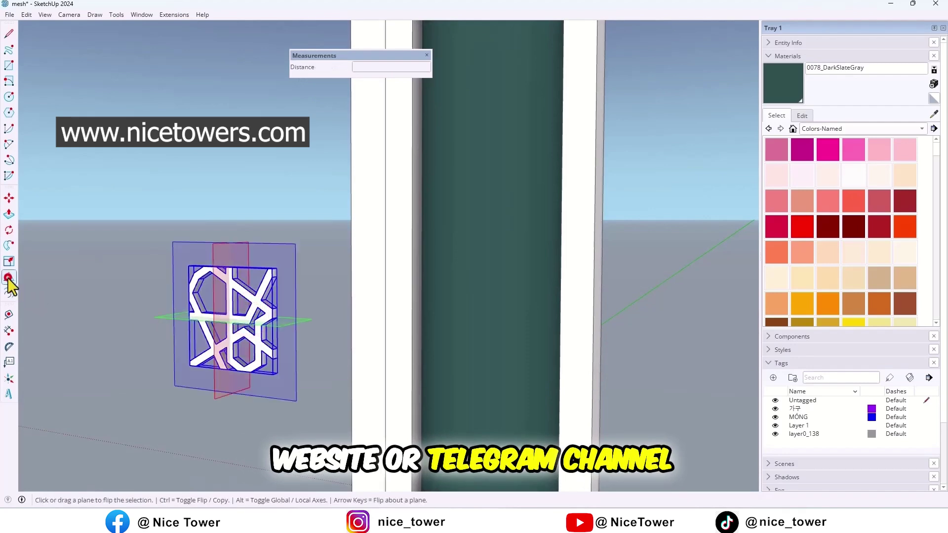
pyautogui.moveTo(213, 363); pyautogui.dragTo(277, 330)
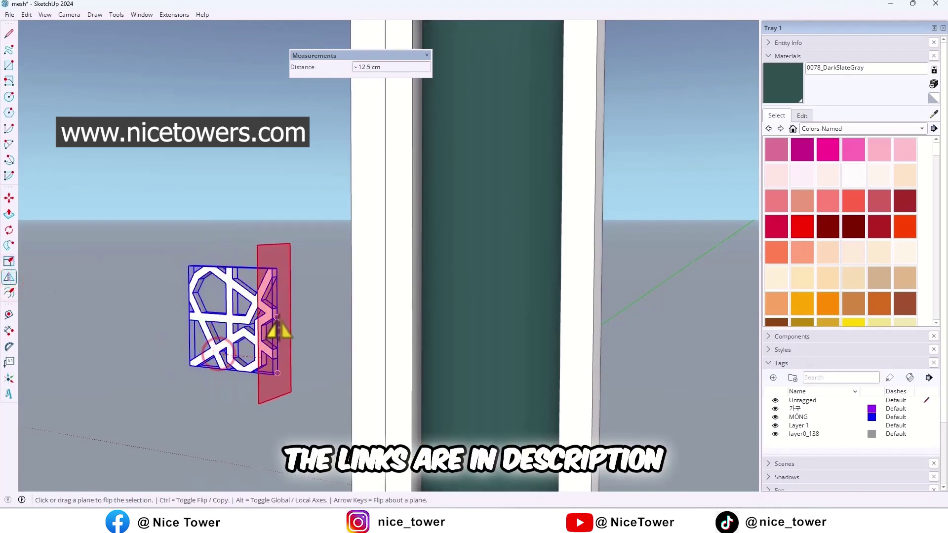
pyautogui.press('ctrl')
pyautogui.moveTo(273, 329); pyautogui.dragTo(271, 328)
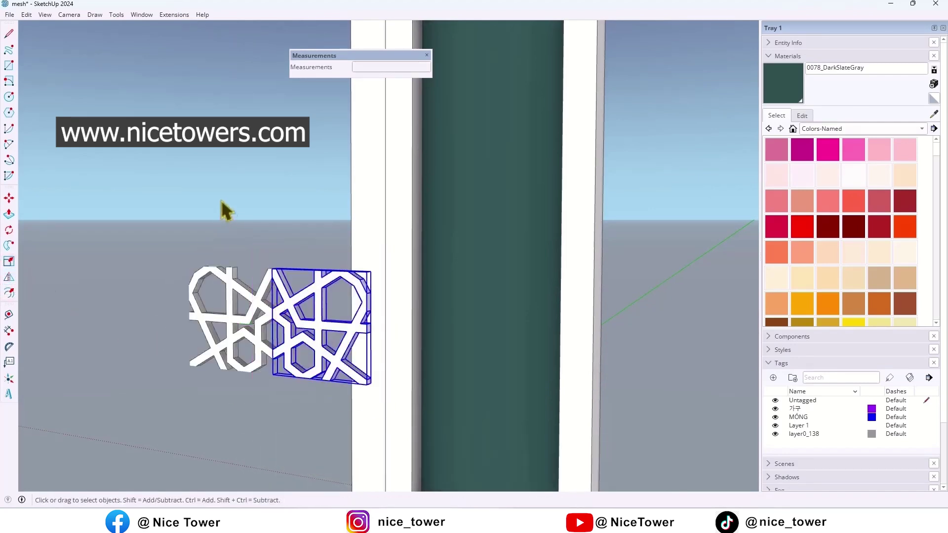
pyautogui.scroll(-2, 215, 207)
# Flip-copy both panels downward to complete the four-part star lattice
pyautogui.click(212, 214)
pyautogui.click(232, 270)
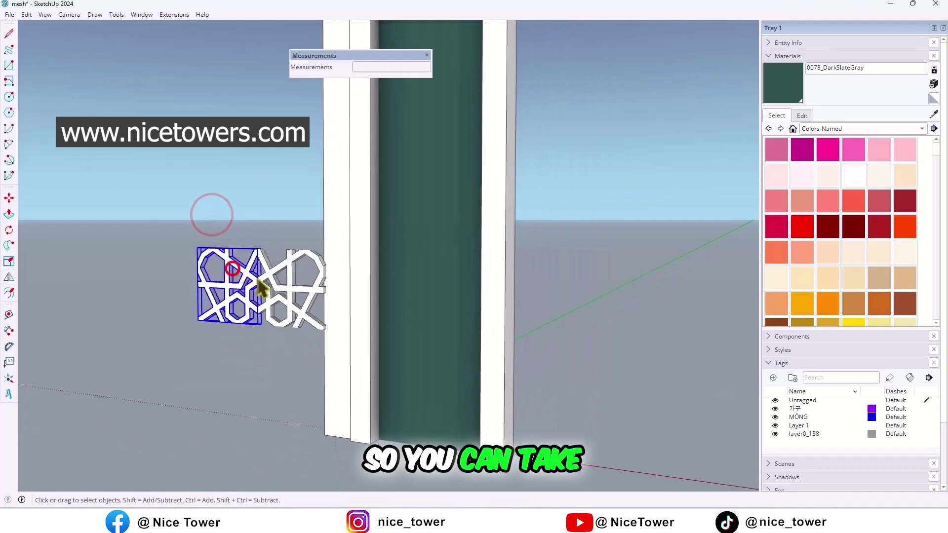
pyautogui.keyDown('shift'); pyautogui.click(290, 290); pyautogui.keyUp('shift')
pyautogui.click(11, 279)
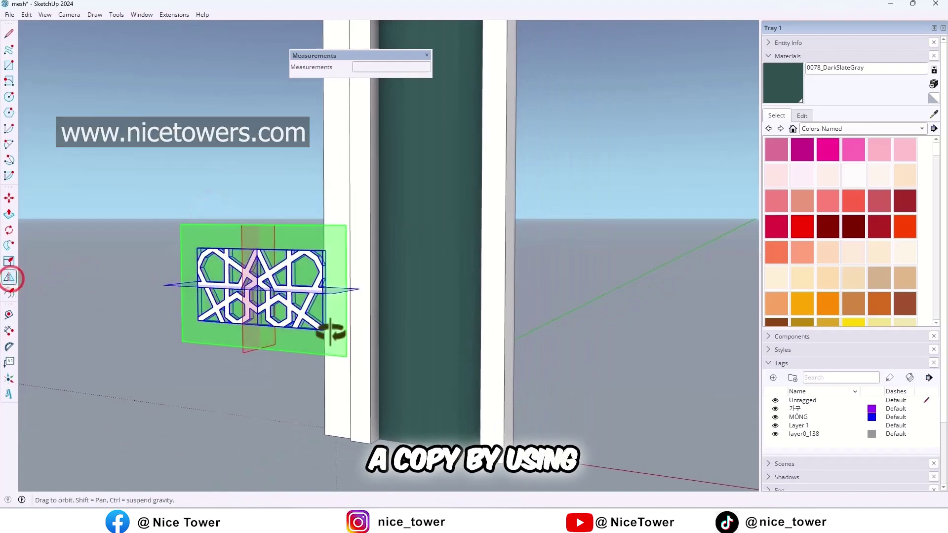
pyautogui.moveTo(328, 329); pyautogui.dragTo(331, 358, button='middle')
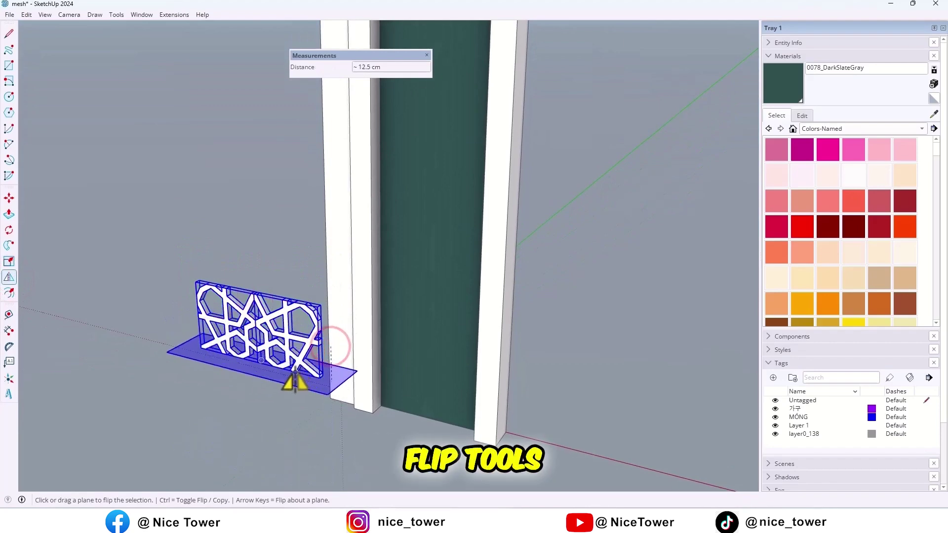
pyautogui.press('ctrl')
pyautogui.click(328, 349)
pyautogui.press('space')
pyautogui.click(226, 216)
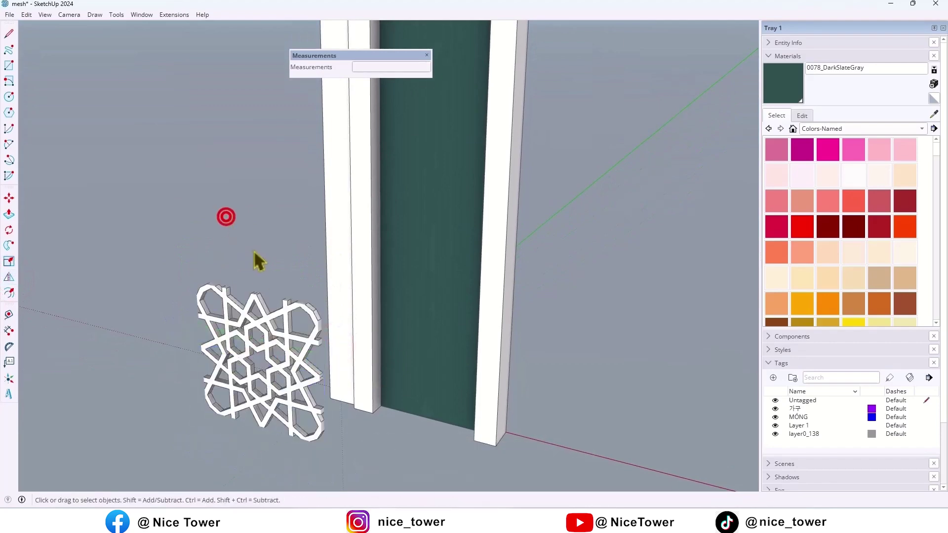
pyautogui.moveTo(255, 249); pyautogui.dragTo(326, 255, button='middle')
pyautogui.scroll(-3, 326, 255)
pyautogui.scroll(-3, 227, 254)
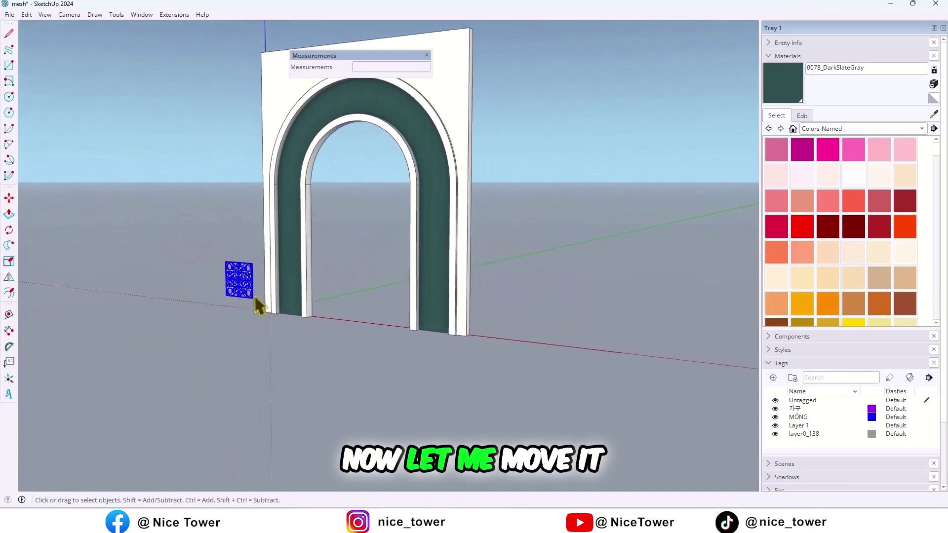
pyautogui.scroll(2, 259, 308)
pyautogui.scroll(3, 252, 296)
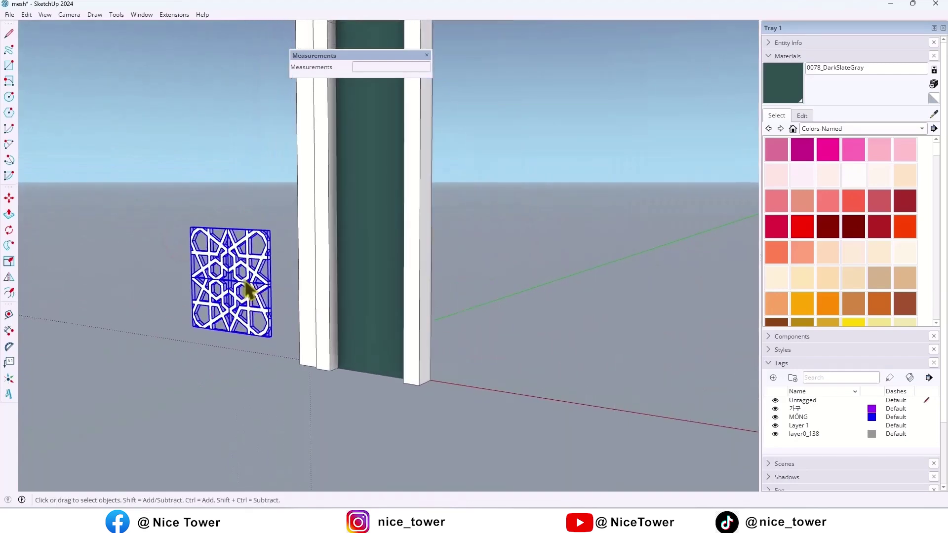
pyautogui.scroll(2, 258, 336)
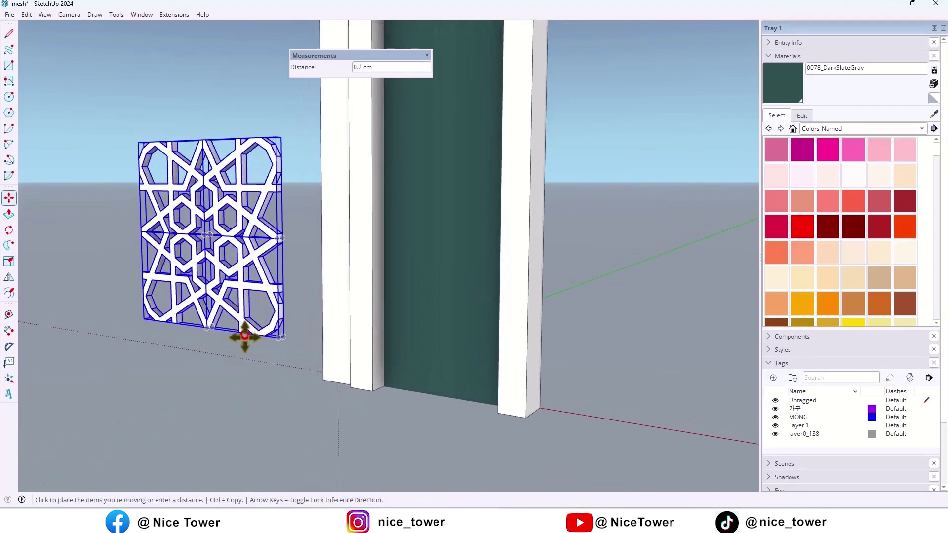
# Slide the star lattice panel along the red axis to the arch wall's lower left edge
pyautogui.click(368, 388)
pyautogui.moveTo(365, 387)
pyautogui.mouseDown(button='middle')
pyautogui.moveTo(466, 281)
pyautogui.moveTo(306, 346)
pyautogui.mouseUp(button='middle')
pyautogui.scroll(1, 338, 364)
pyautogui.scroll(3, 349, 363)
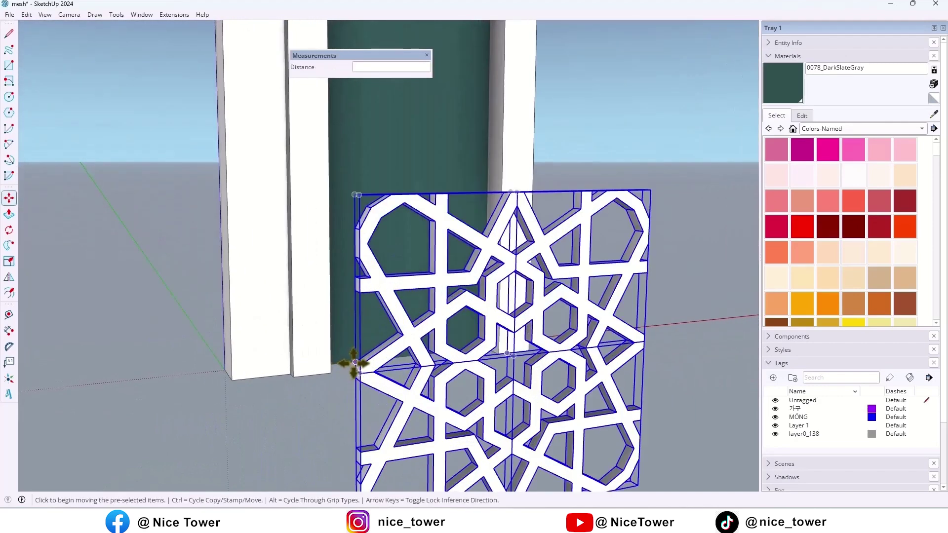
pyautogui.click(354, 363)
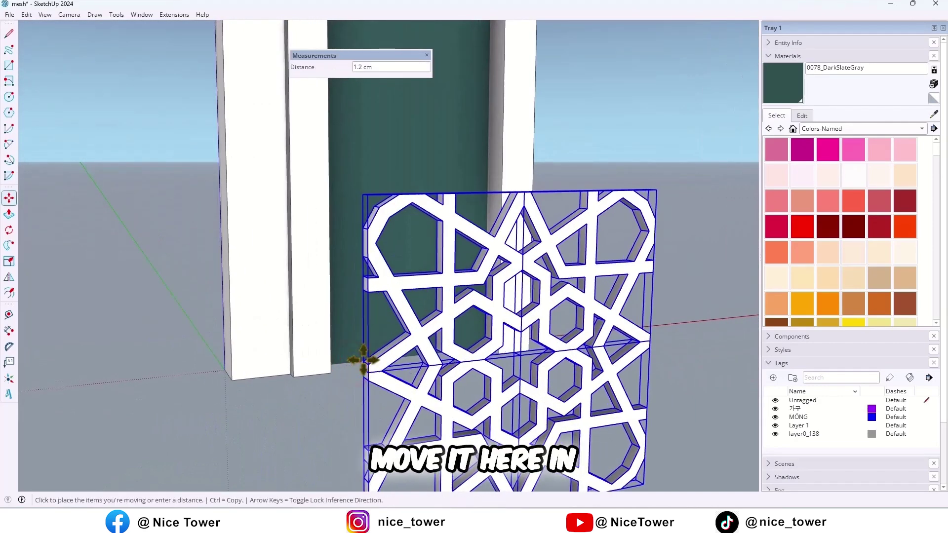
pyautogui.click(326, 241)
pyautogui.scroll(-3, 294, 281)
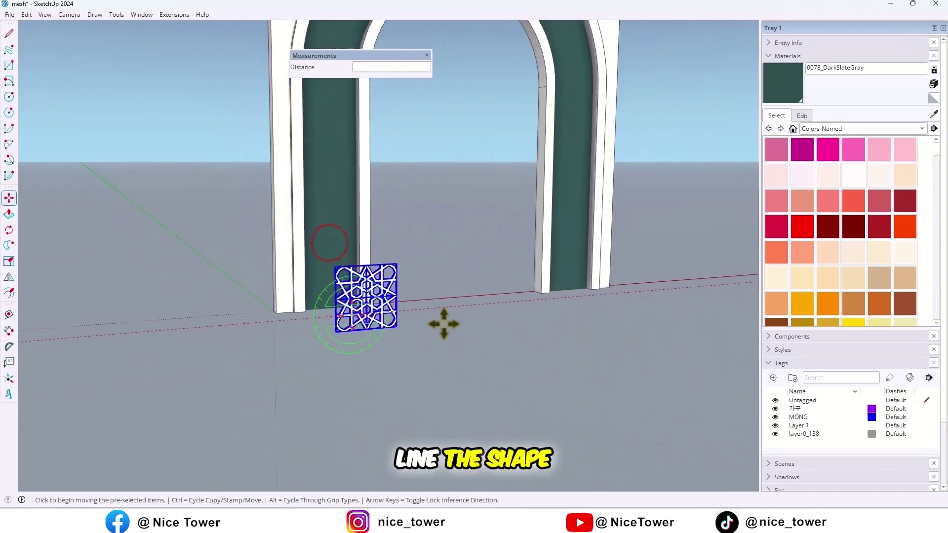
pyautogui.moveTo(444, 321); pyautogui.dragTo(327, 334, button='middle')
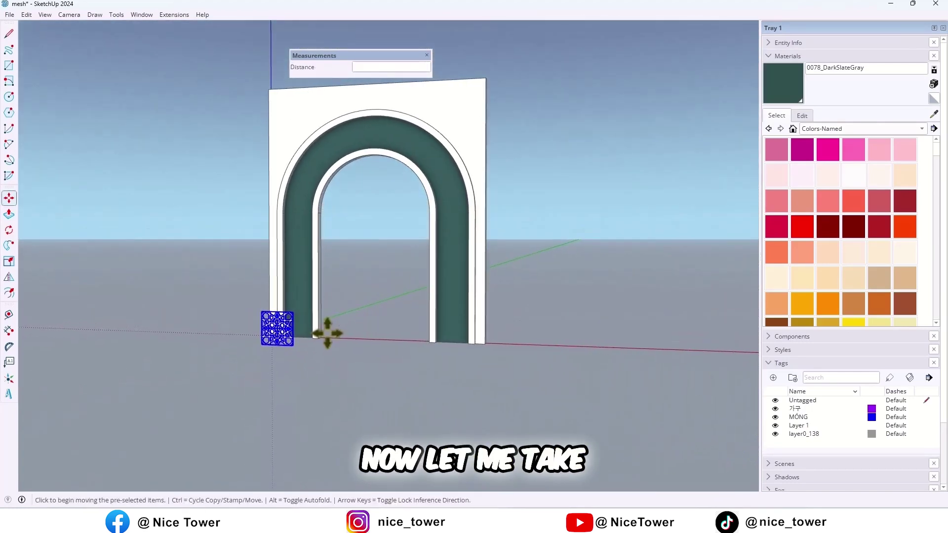
pyautogui.scroll(3, 296, 334)
pyautogui.scroll(3, 311, 364)
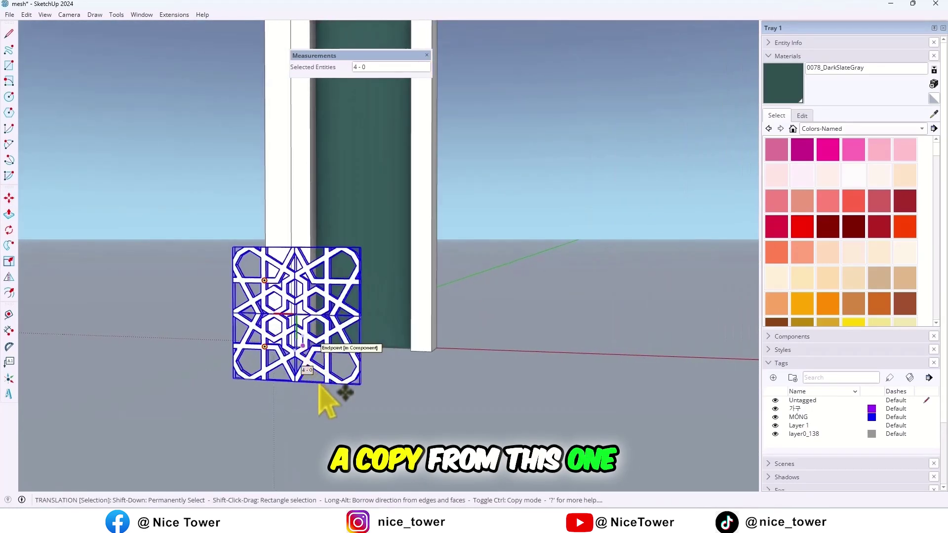
pyautogui.scroll(2, 298, 385)
pyautogui.scroll(2, 294, 381)
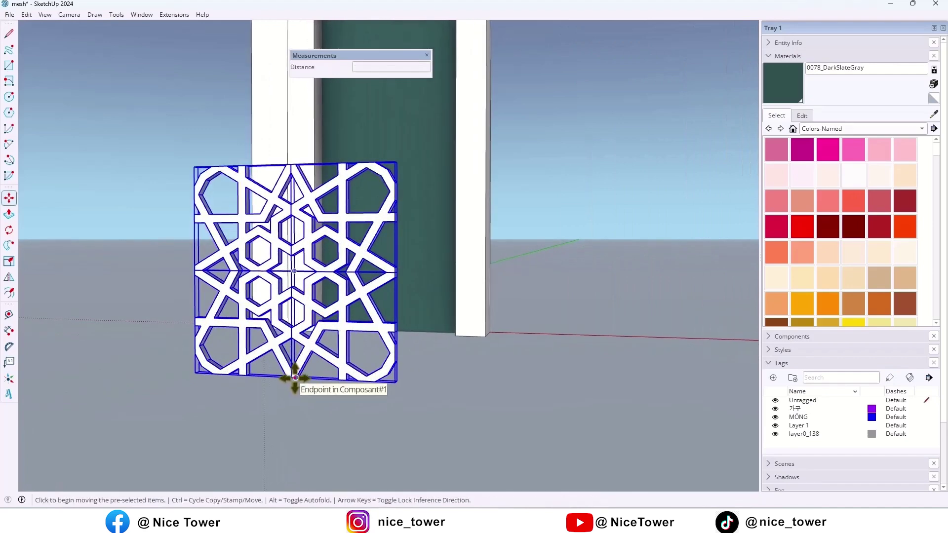
# Copy the lattice panel onto its top edge, array it to eight stacked panels, and select the column
pyautogui.click(294, 378)
pyautogui.press('ctrl')
pyautogui.scroll(2, 289, 255)
pyautogui.scroll(2, 291, 247)
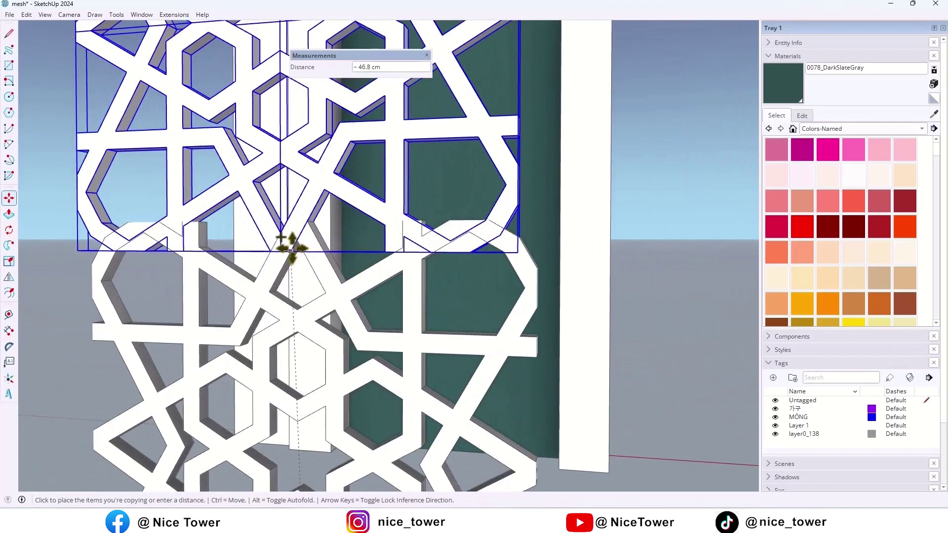
pyautogui.scroll(2, 297, 213)
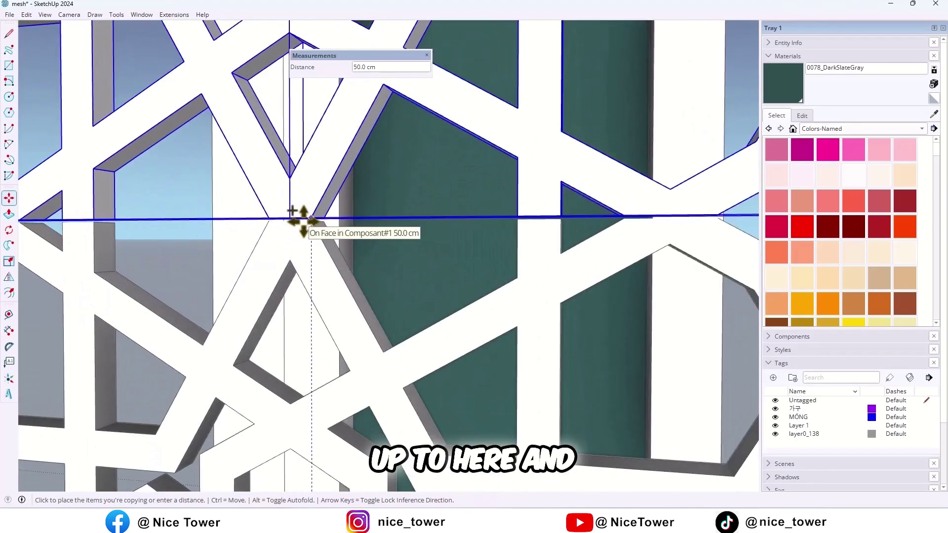
pyautogui.scroll(2, 303, 213)
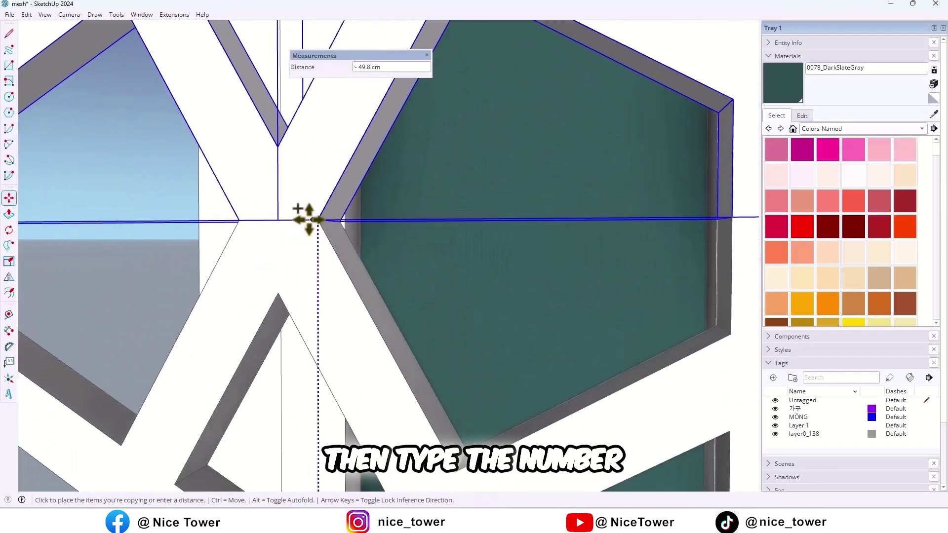
pyautogui.click(311, 219)
pyautogui.scroll(-2, 317, 222)
pyautogui.scroll(-3, 317, 296)
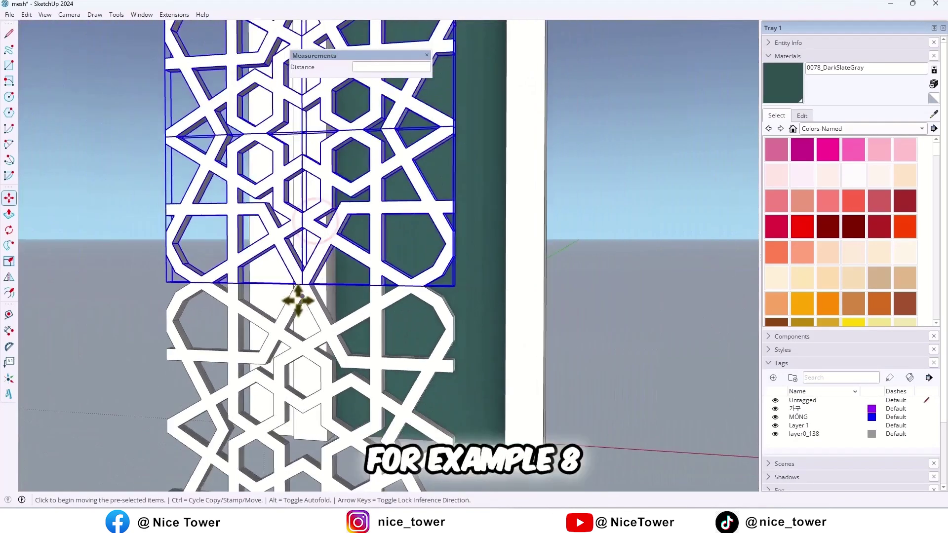
pyautogui.scroll(-2, 289, 319)
pyautogui.scroll(-3, 276, 323)
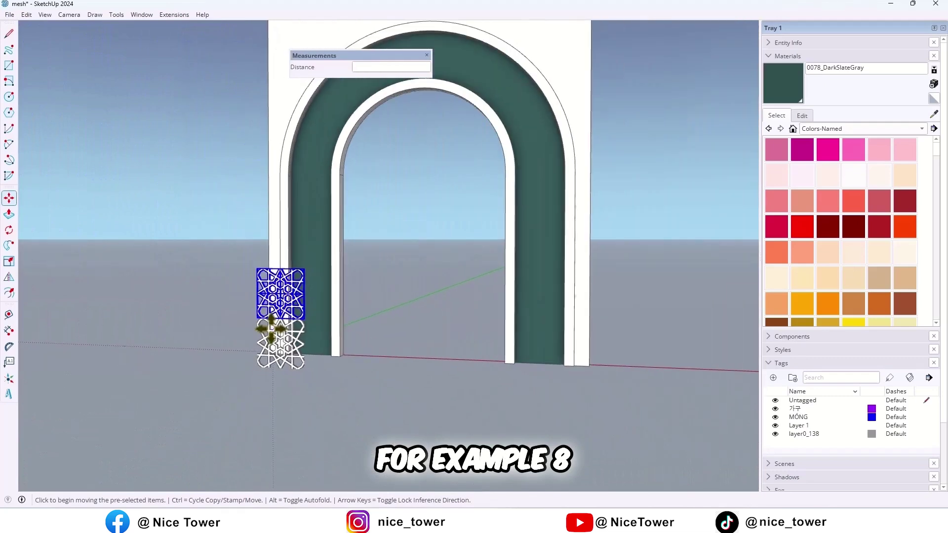
pyautogui.write('8x')
pyautogui.press('Return')
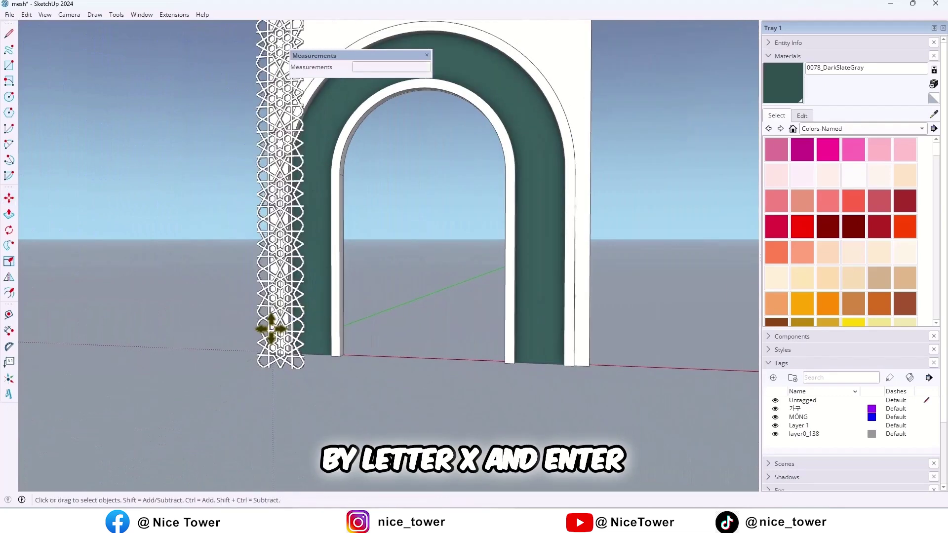
pyautogui.scroll(-3, 270, 330)
pyautogui.scroll(-3, 275, 370)
pyautogui.scroll(-2, 267, 318)
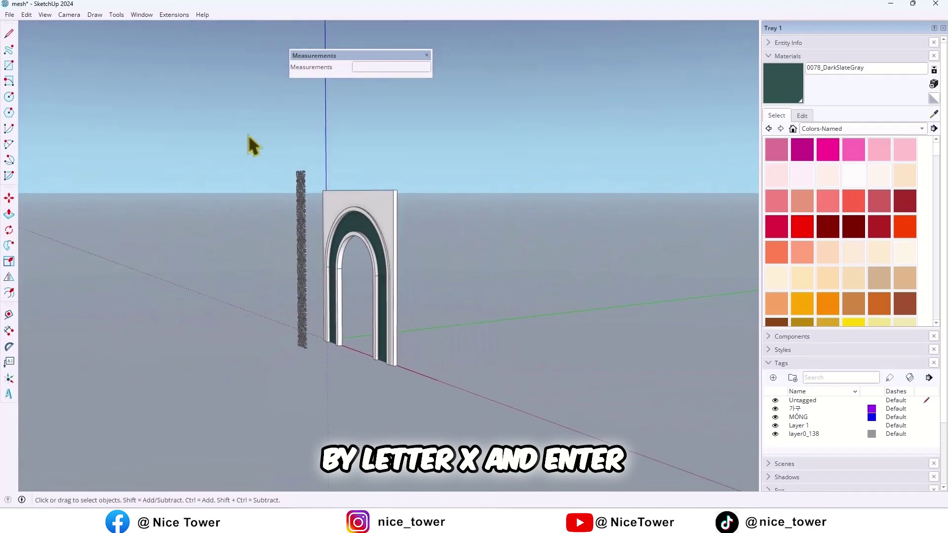
pyautogui.moveTo(248, 135); pyautogui.dragTo(305, 333)
# Copy the lattice column one panel width right, arrayed into six columns across the wall
pyautogui.moveTo(323, 374); pyautogui.dragTo(323, 374)
pyautogui.moveTo(239, 286); pyautogui.dragTo(540, 323, button='middle')
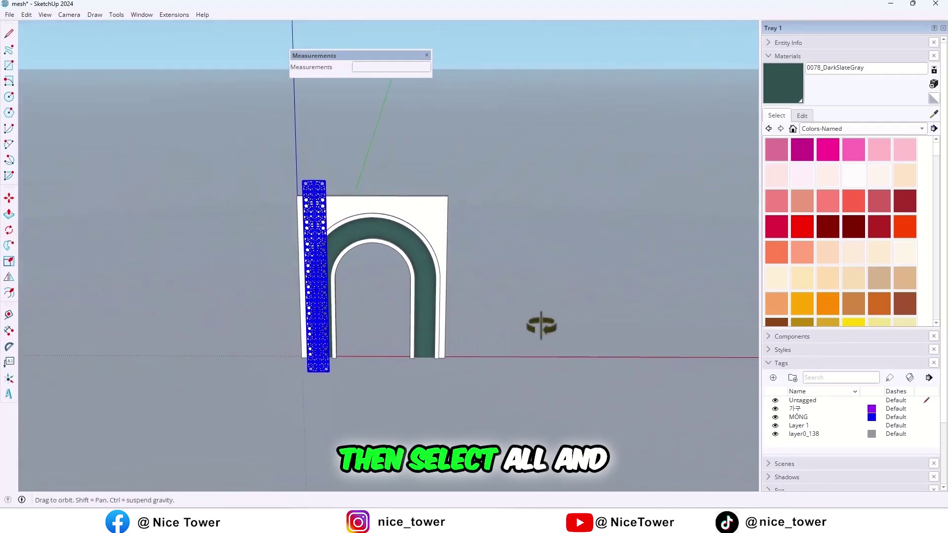
pyautogui.scroll(3, 304, 378)
pyautogui.scroll(3, 355, 378)
pyautogui.scroll(3, 356, 379)
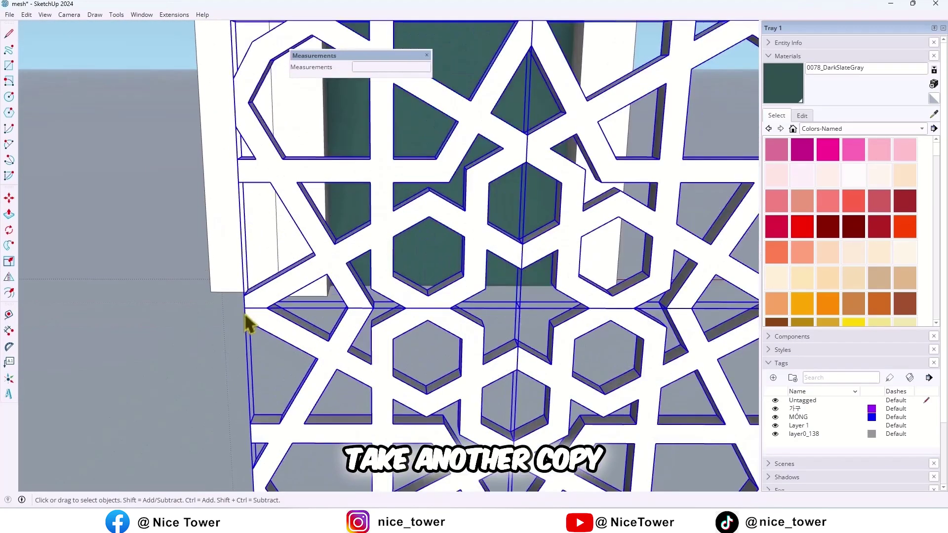
pyautogui.scroll(3, 250, 324)
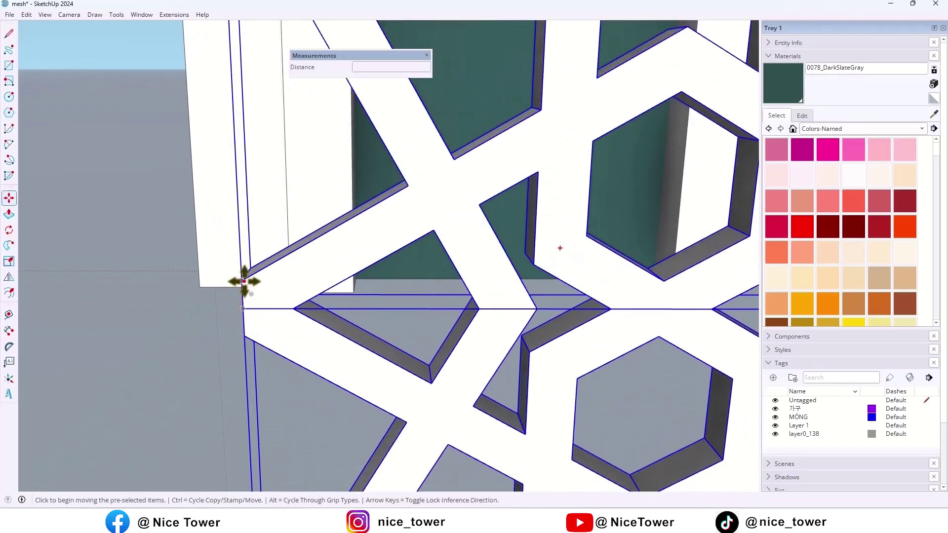
pyautogui.click(244, 282)
pyautogui.press('ctrl')
pyautogui.scroll(-5, 196, 297)
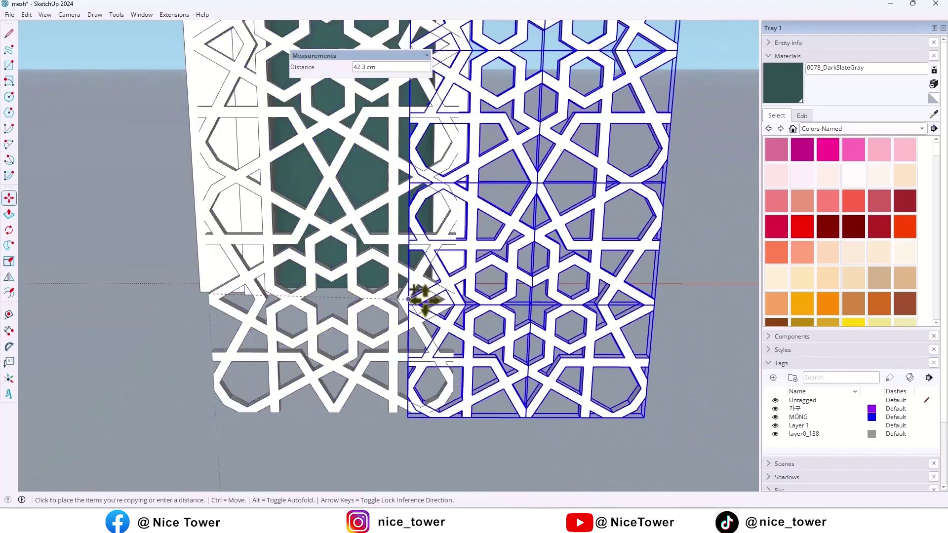
pyautogui.scroll(4, 437, 292)
pyautogui.scroll(3, 470, 285)
pyautogui.click(484, 290)
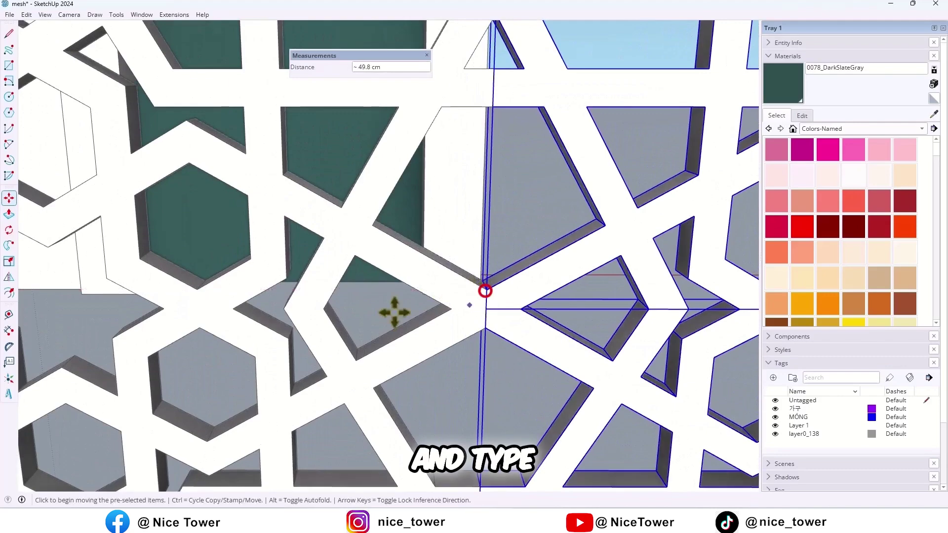
pyautogui.scroll(-3, 333, 326)
pyautogui.scroll(-2, 252, 339)
pyautogui.scroll(-2, 245, 344)
pyautogui.scroll(-1, 245, 348)
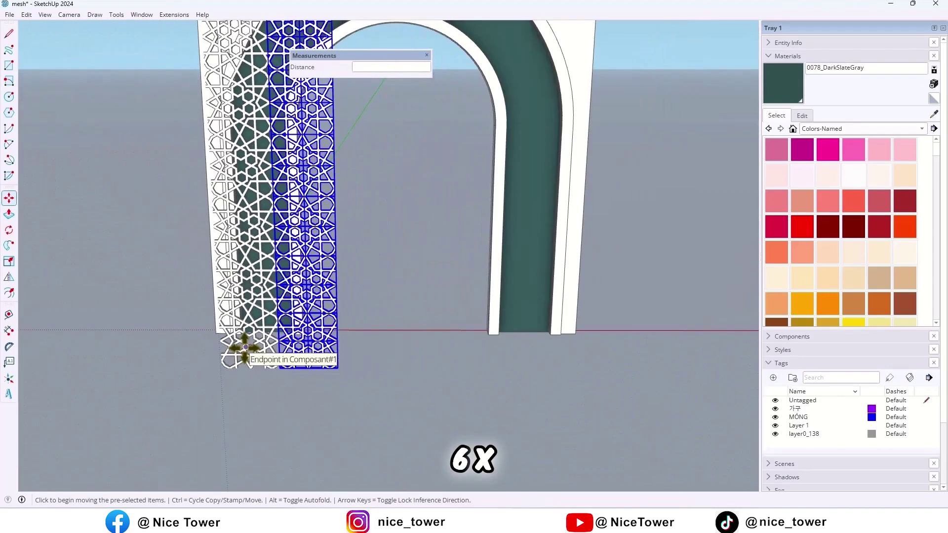
pyautogui.press('Return')
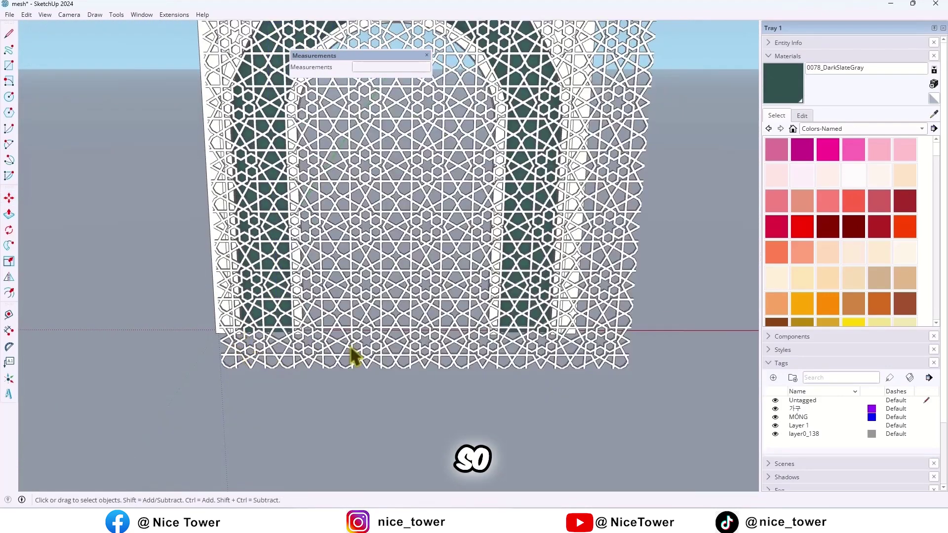
pyautogui.scroll(-3, 354, 358)
pyautogui.scroll(-2, 392, 334)
# Make one group from all the selected star lattice panels with Make Group
pyautogui.moveTo(529, 260)
pyautogui.mouseDown(button='middle')
pyautogui.moveTo(362, 224)
pyautogui.moveTo(360, 184)
pyautogui.mouseUp(button='middle')
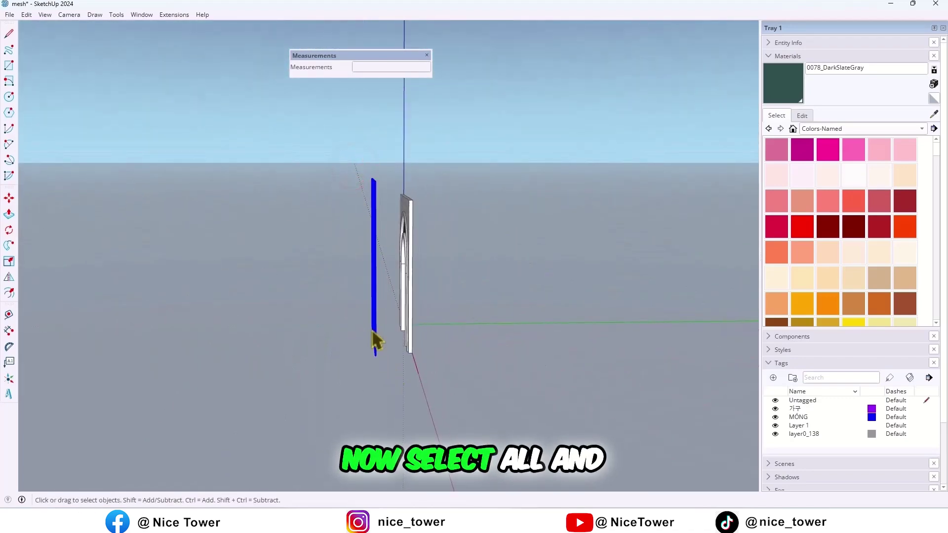
pyautogui.moveTo(373, 341)
pyautogui.mouseDown(button='middle')
pyautogui.moveTo(535, 303)
pyautogui.moveTo(350, 274)
pyautogui.mouseUp(button='middle')
pyautogui.scroll(5, 363, 272)
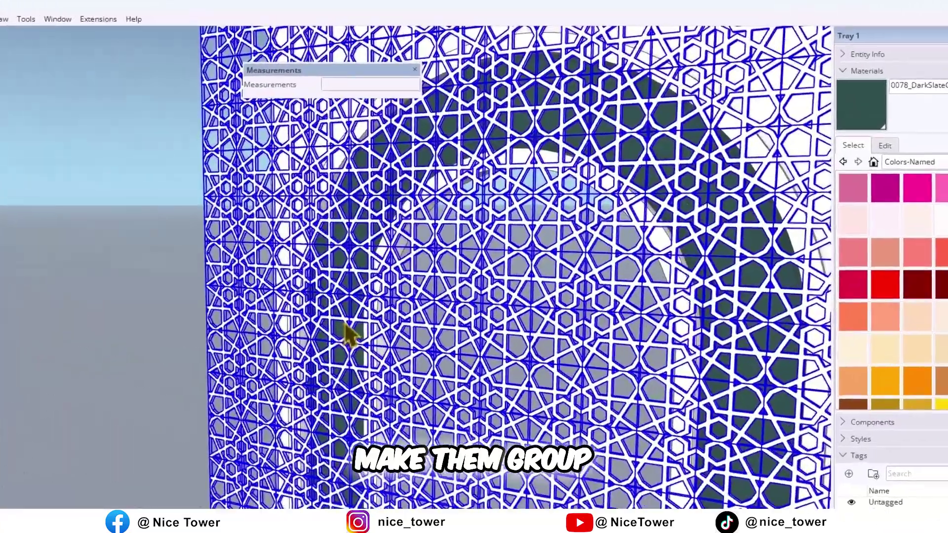
pyautogui.rightClick(348, 333)
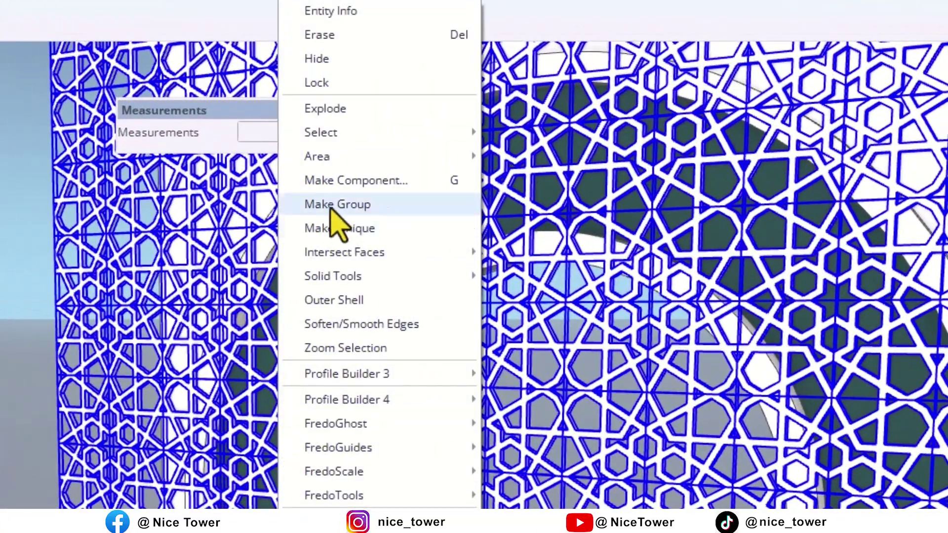
pyautogui.click(332, 211)
pyautogui.scroll(-5, 437, 326)
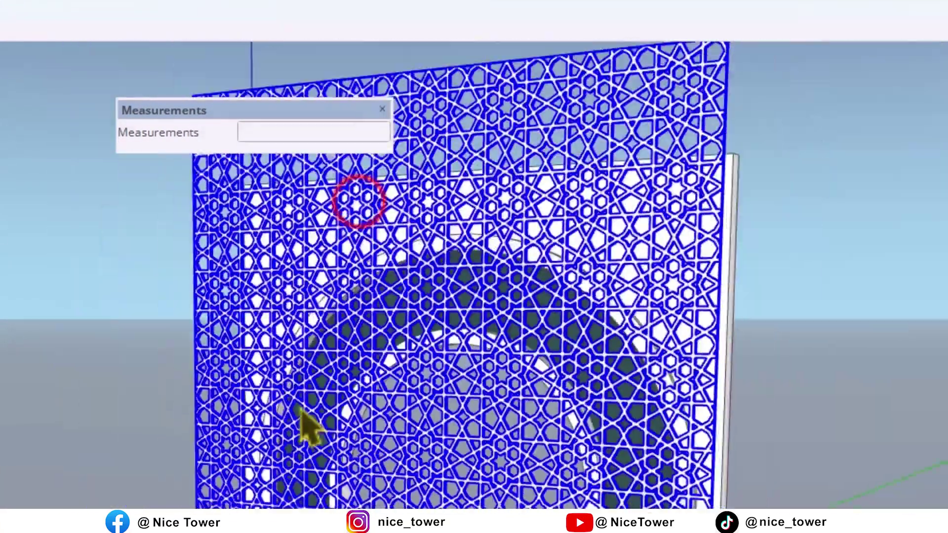
pyautogui.scroll(-3, 437, 326)
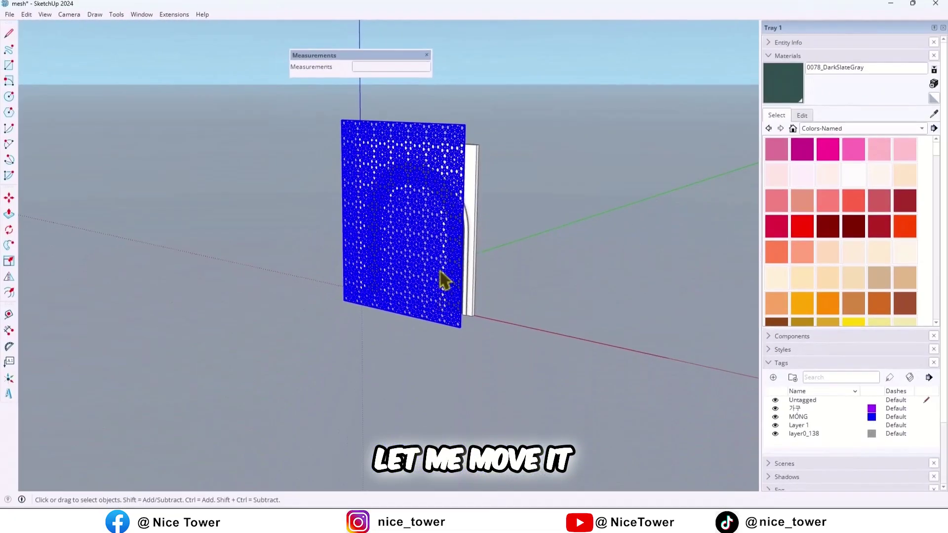
pyautogui.press('m')
pyautogui.scroll(-2, 452, 324)
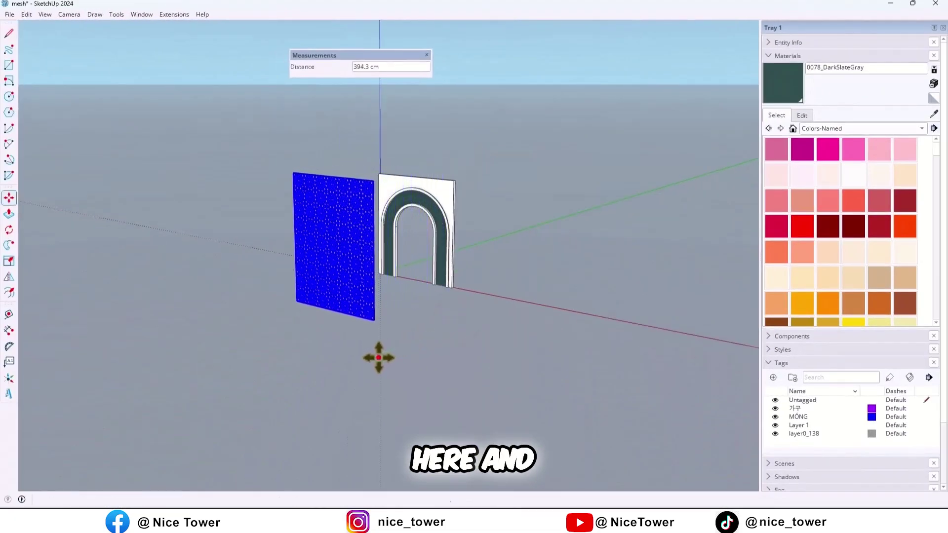
pyautogui.scroll(3, 404, 261)
pyautogui.scroll(2, 394, 271)
# Shift the lattice group aside and place a copy of the teal arch band in front
pyautogui.click(392, 273)
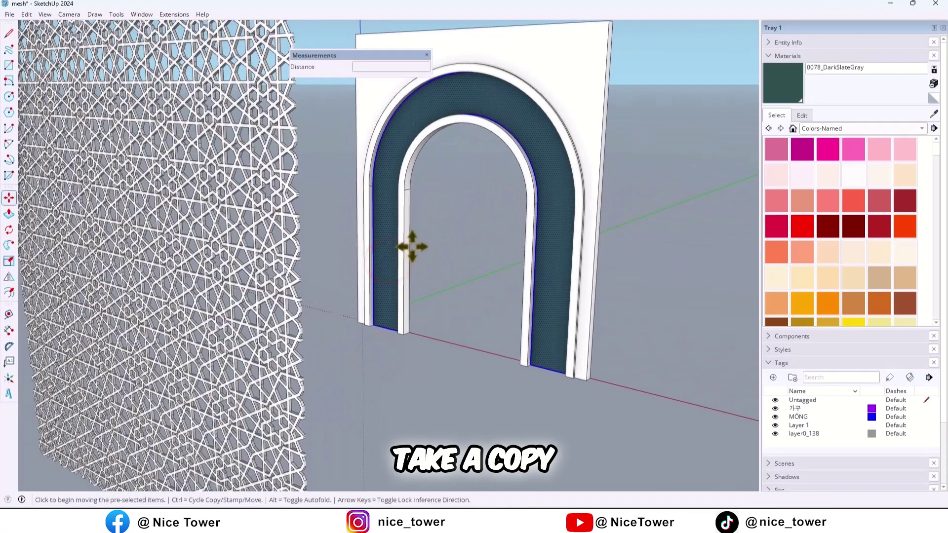
pyautogui.scroll(-3, 412, 246)
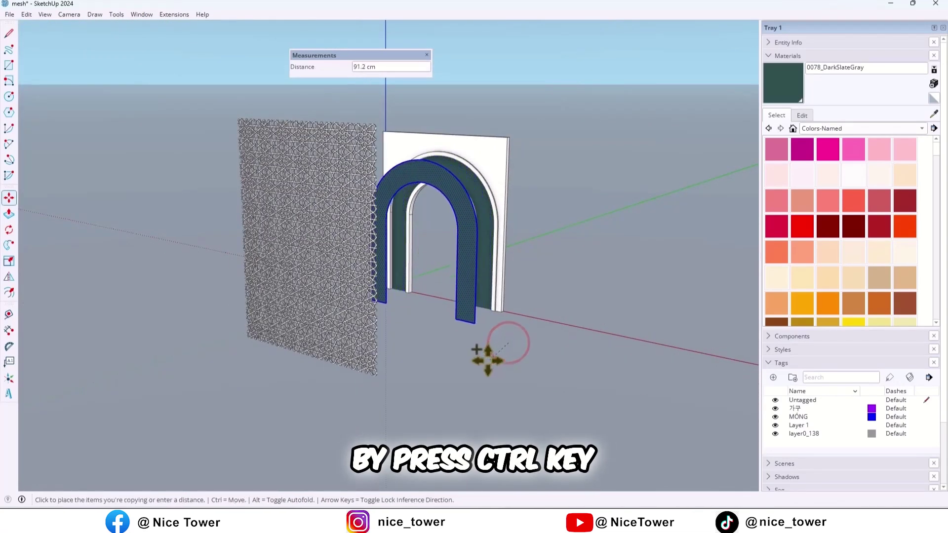
pyautogui.click(445, 380)
pyautogui.moveTo(444, 380)
pyautogui.mouseDown(button='middle')
pyautogui.moveTo(491, 322)
pyautogui.moveTo(304, 324)
pyautogui.moveTo(355, 321)
pyautogui.moveTo(511, 358)
pyautogui.moveTo(474, 370)
pyautogui.mouseUp(button='middle')
pyautogui.press('space')
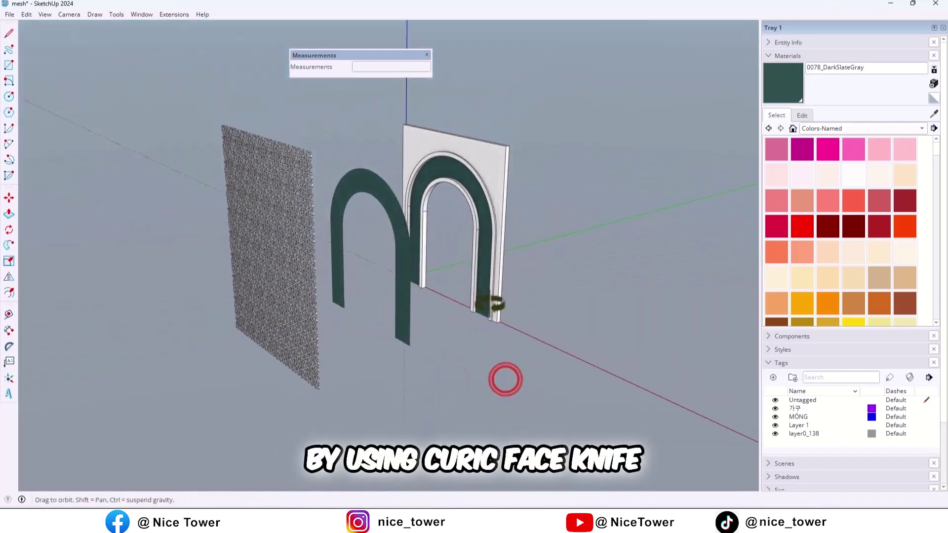
# Show the Curic Face Knife toolbar and position it beside the Measurements box
pyautogui.rightClick(293, 17)
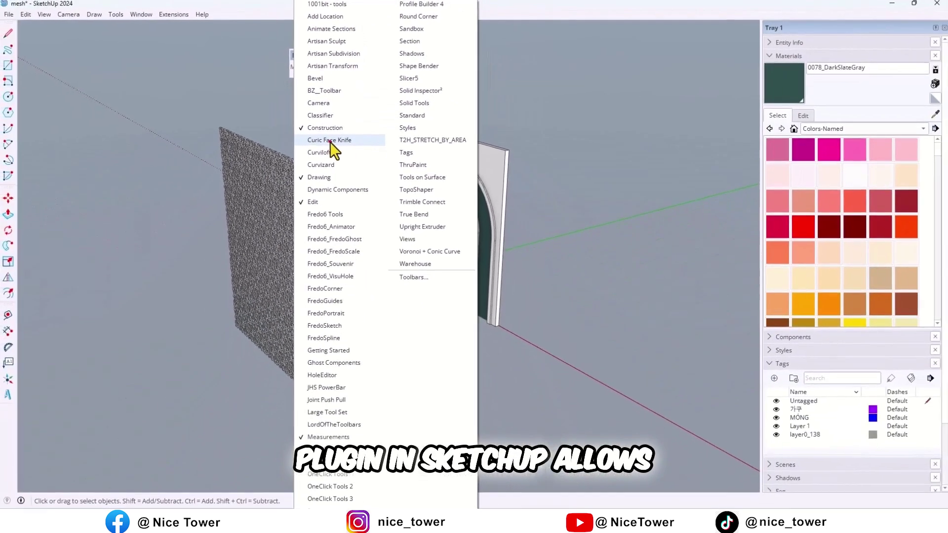
pyautogui.click(330, 142)
pyautogui.moveTo(716, 25); pyautogui.dragTo(439, 81)
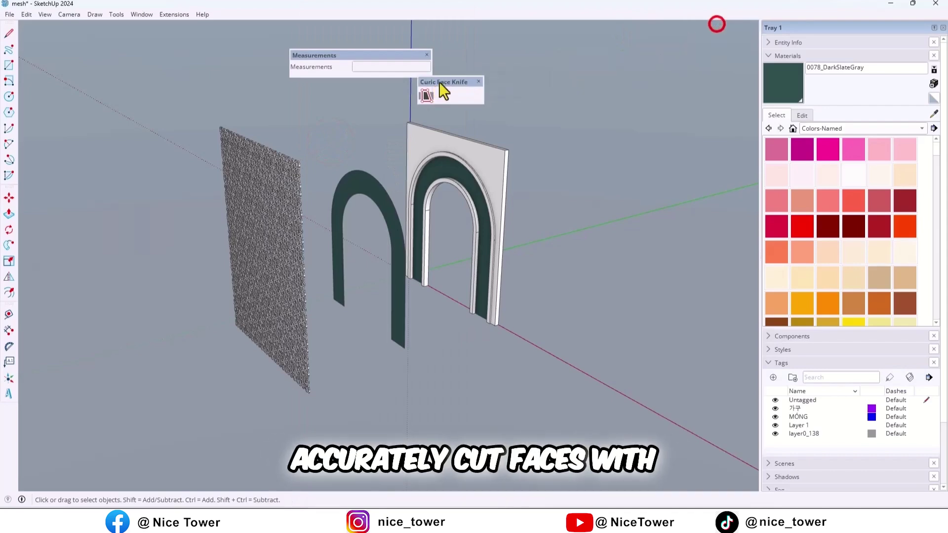
pyautogui.moveTo(235, 58); pyautogui.dragTo(232, 53)
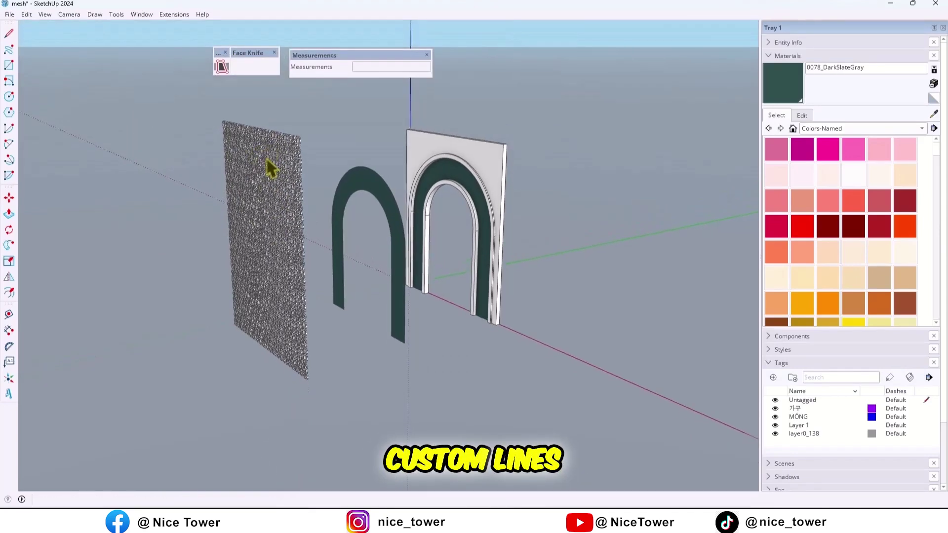
pyautogui.moveTo(261, 183)
pyautogui.mouseDown(button='middle')
pyautogui.moveTo(308, 178)
pyautogui.moveTo(304, 192)
pyautogui.mouseUp(button='middle')
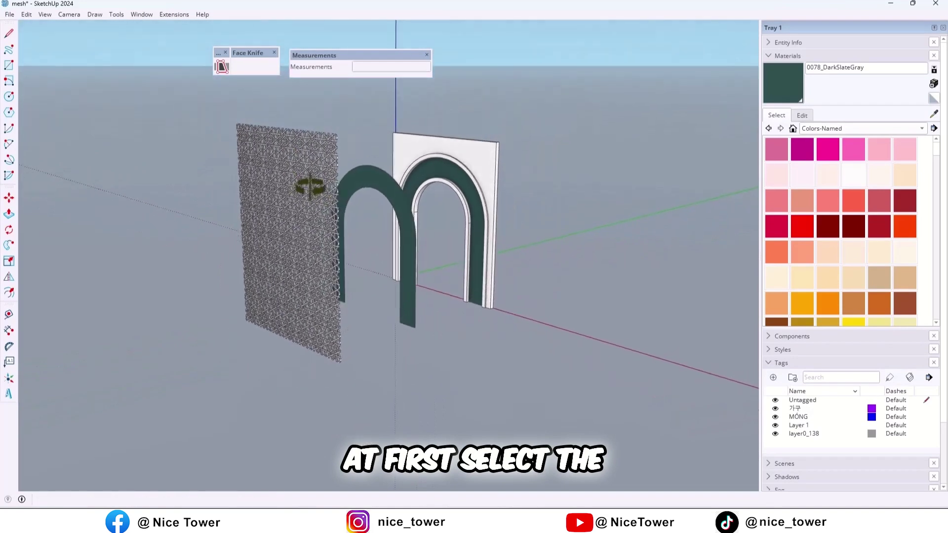
# Trim the patterned mesh panel with the arch band face using Face Knife
pyautogui.click(304, 193)
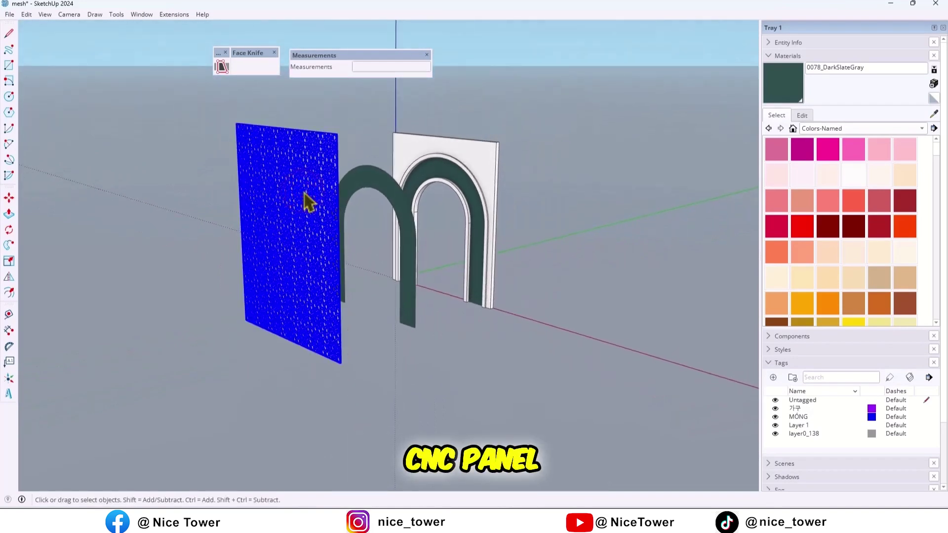
pyautogui.click(221, 66)
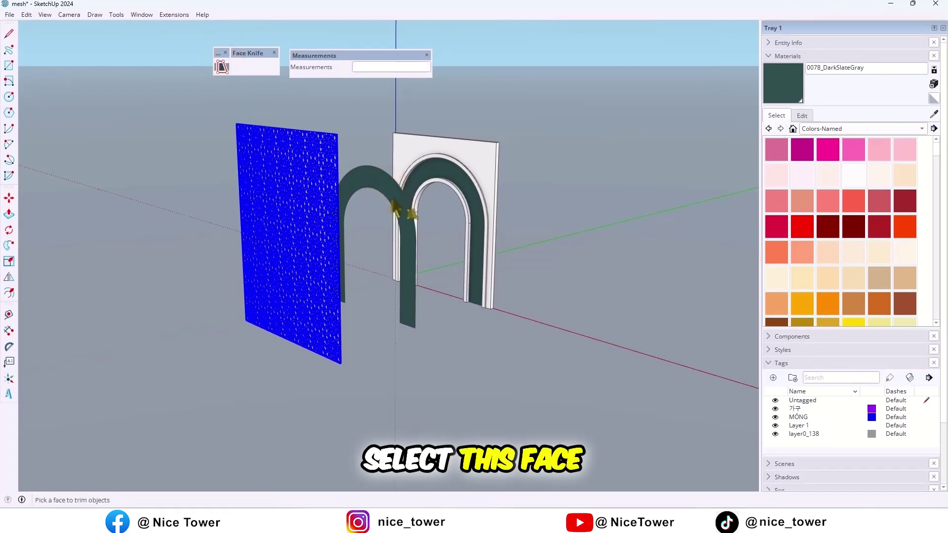
pyautogui.moveTo(436, 265); pyautogui.dragTo(503, 240, button='middle')
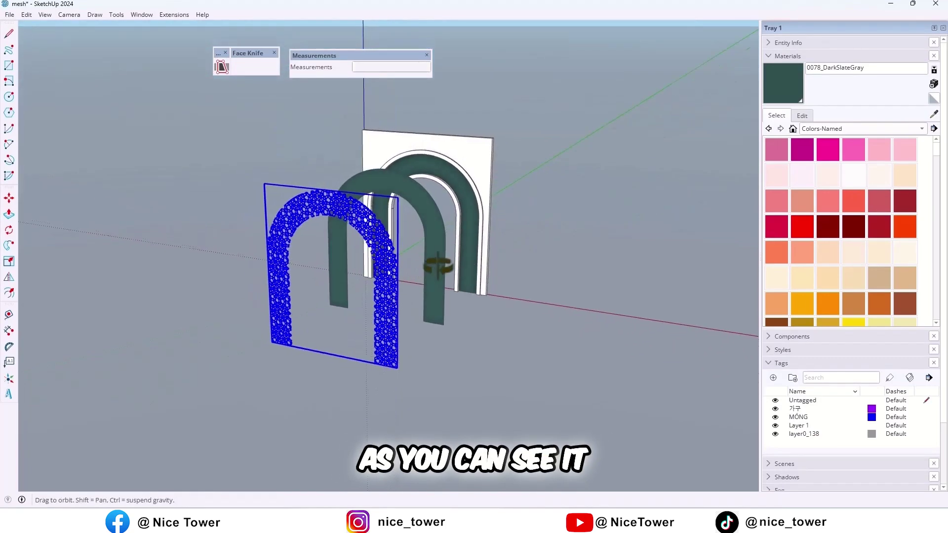
pyautogui.scroll(2, 433, 252)
pyautogui.scroll(3, 433, 252)
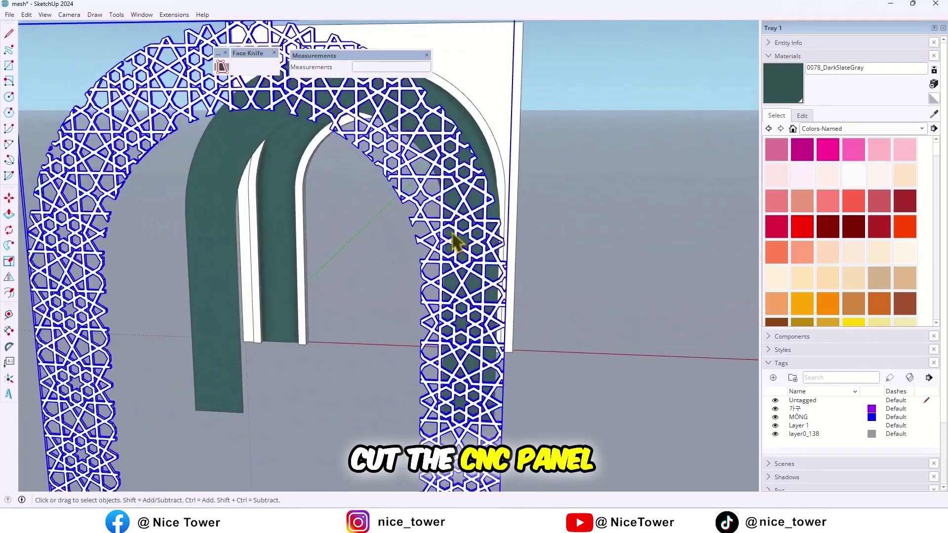
# Delete the dark green cutting arch and select the trimmed mesh arch
pyautogui.moveTo(390, 273); pyautogui.dragTo(456, 274, button='middle')
pyautogui.scroll(-3, 401, 267)
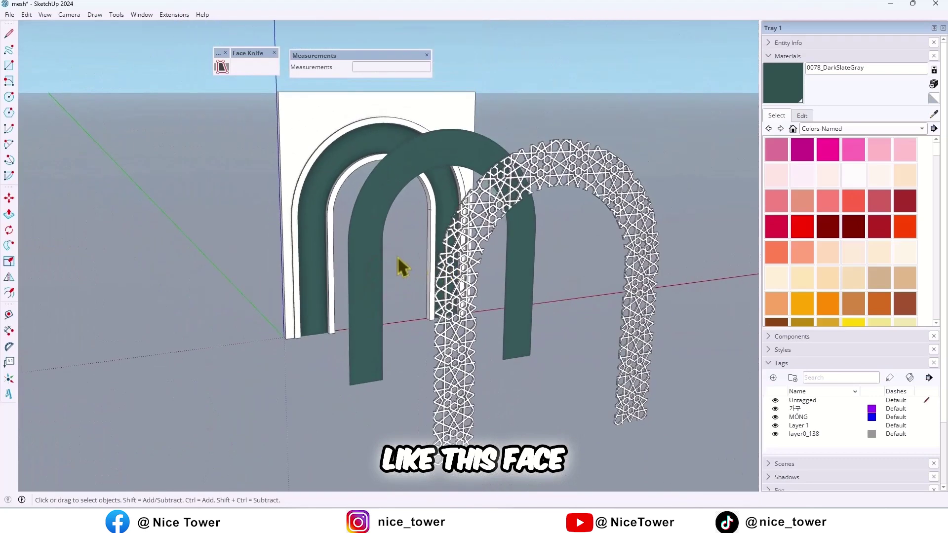
pyautogui.press('Delete')
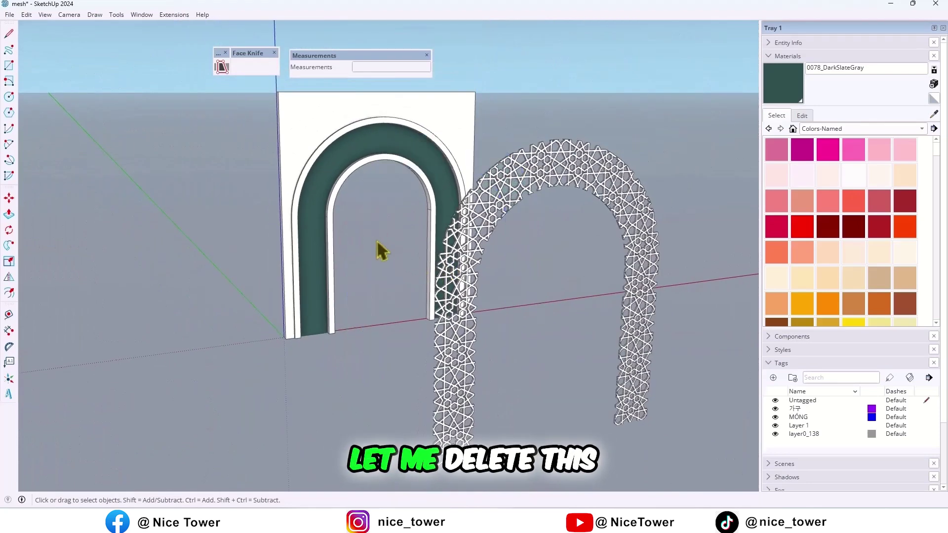
pyautogui.moveTo(370, 250); pyautogui.dragTo(417, 311, button='middle')
pyautogui.click(447, 333)
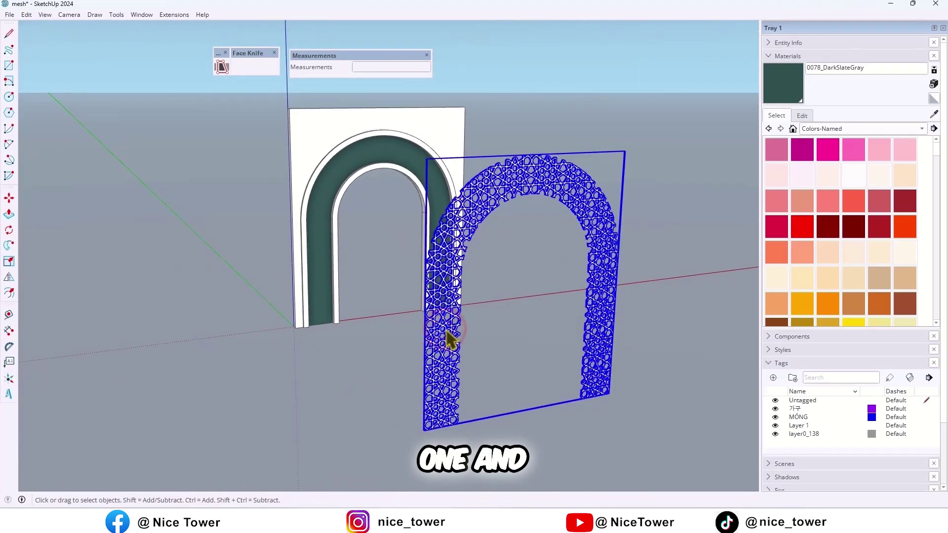
pyautogui.scroll(3, 428, 418)
pyautogui.scroll(2, 438, 422)
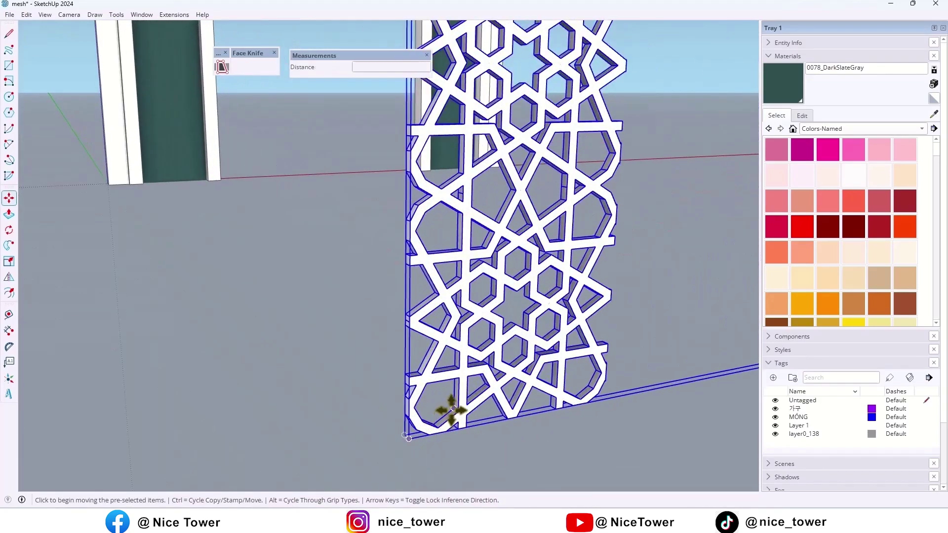
# Snap the mesh arch's corner onto the matching corner of the white arch panel
pyautogui.click(450, 409)
pyautogui.scroll(-2, 449, 408)
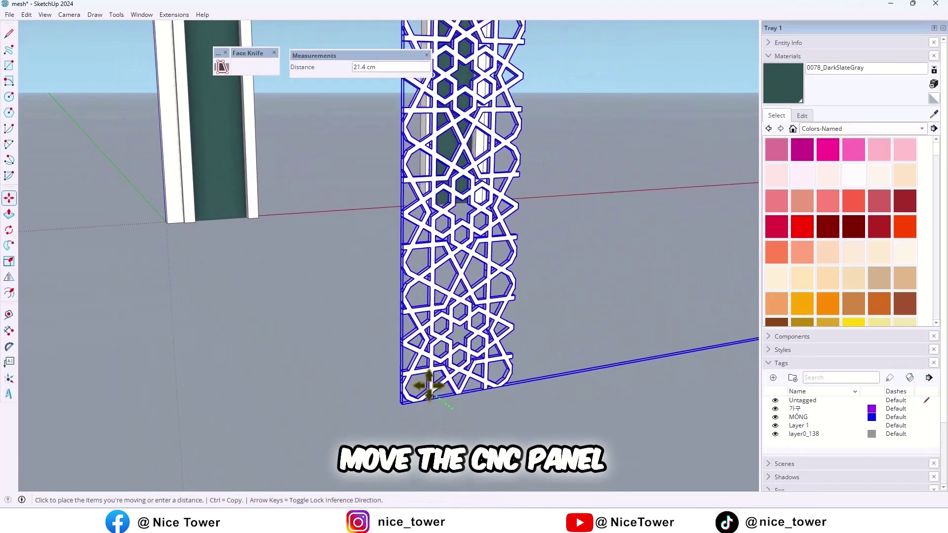
pyautogui.scroll(-3, 429, 385)
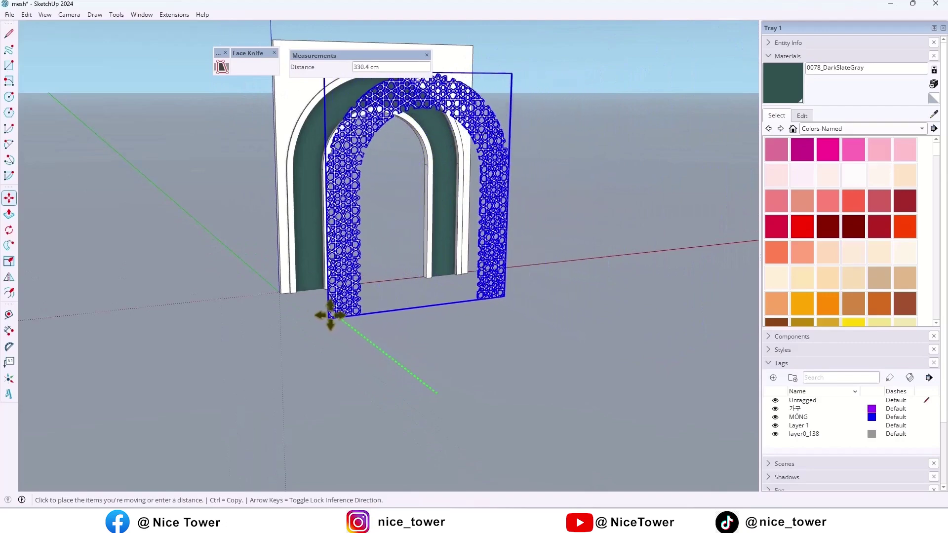
pyautogui.scroll(3, 304, 289)
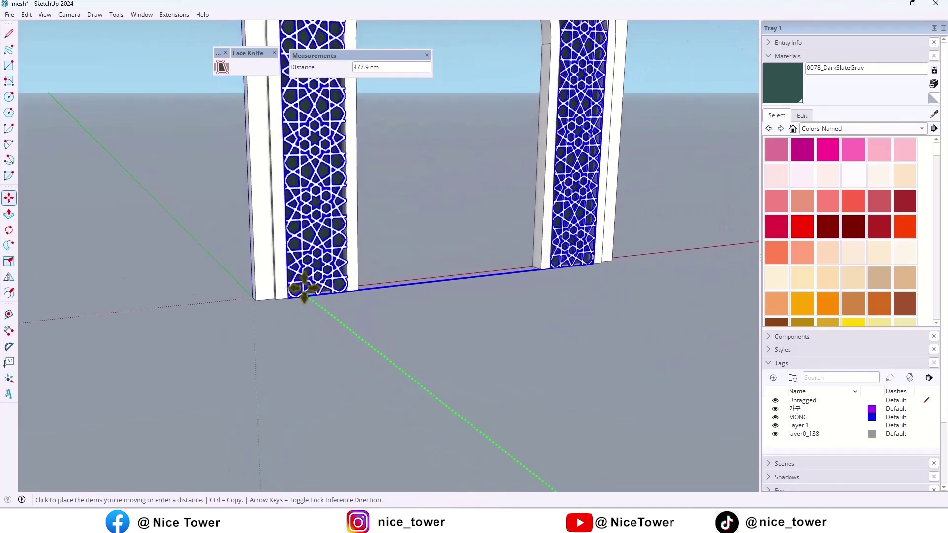
pyautogui.scroll(2, 304, 289)
pyautogui.scroll(2, 307, 286)
pyautogui.scroll(2, 296, 289)
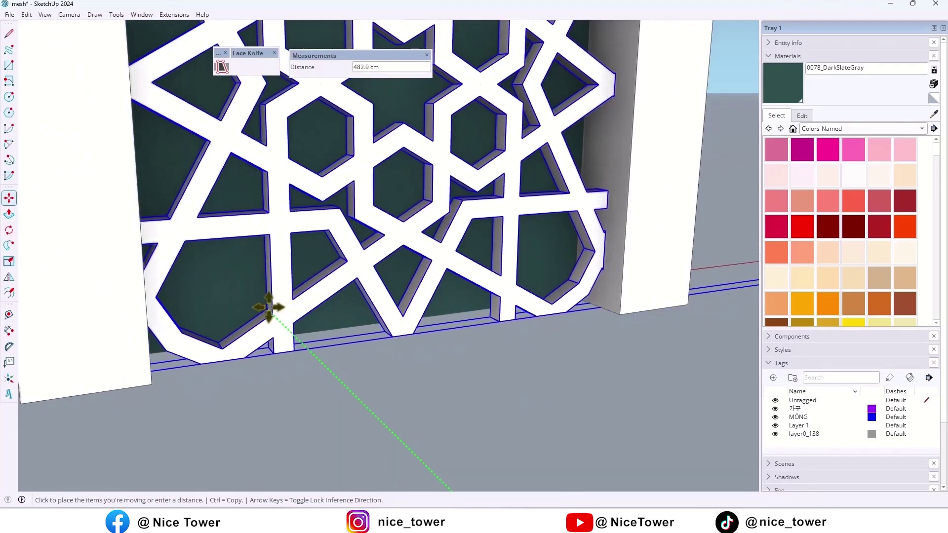
pyautogui.scroll(-5, 346, 344)
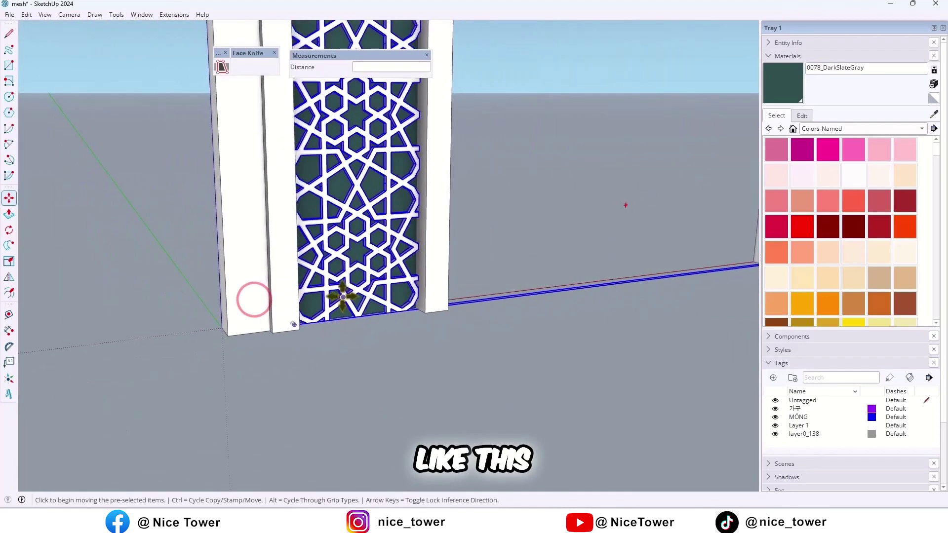
pyautogui.scroll(-3, 339, 297)
pyautogui.click(339, 297)
pyautogui.press('space')
pyautogui.scroll(-2, 430, 360)
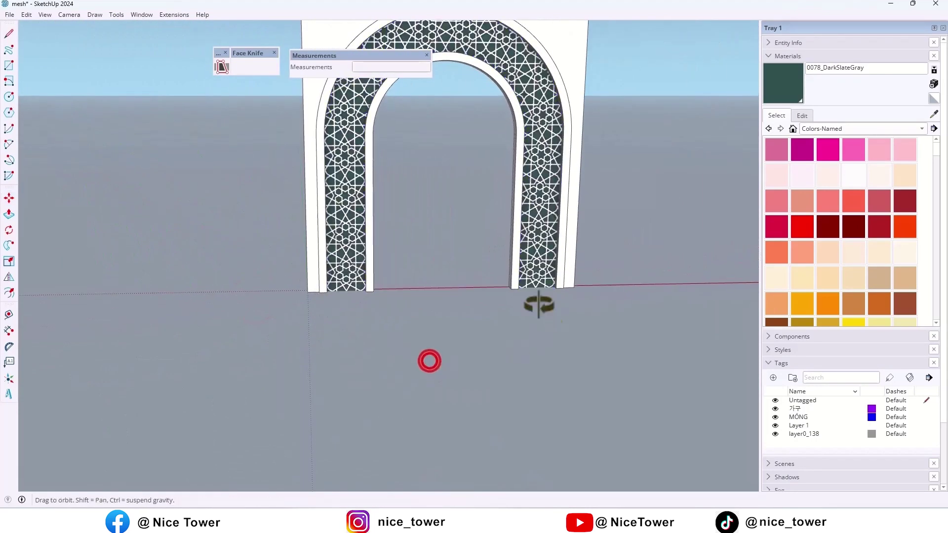
pyautogui.moveTo(540, 303); pyautogui.dragTo(354, 307, button='middle')
pyautogui.press('f')
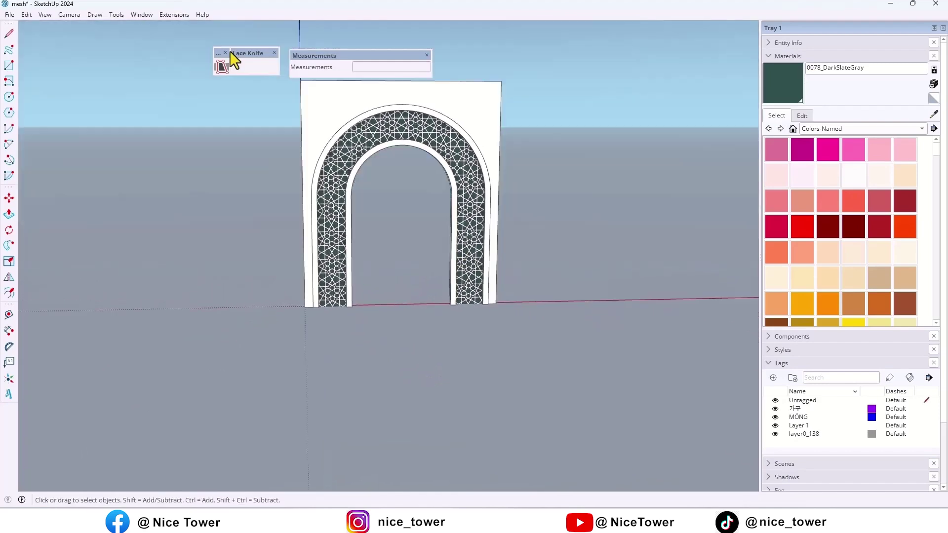
pyautogui.click(226, 52)
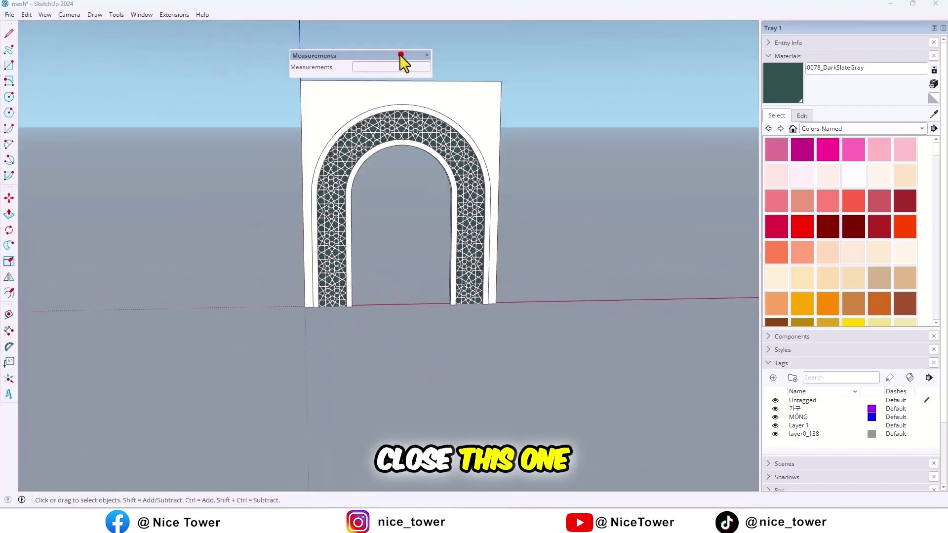
# Show the Bevel extension toolbar
pyautogui.moveTo(424, 56); pyautogui.dragTo(411, 43)
pyautogui.moveTo(423, 132); pyautogui.dragTo(355, 147, button='middle')
pyautogui.scroll(3, 355, 148)
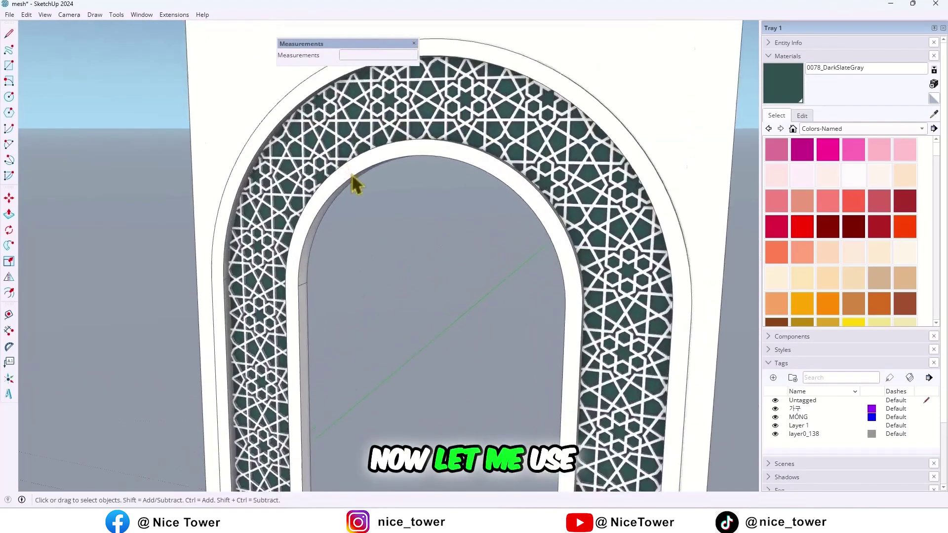
pyautogui.rightClick(311, 20)
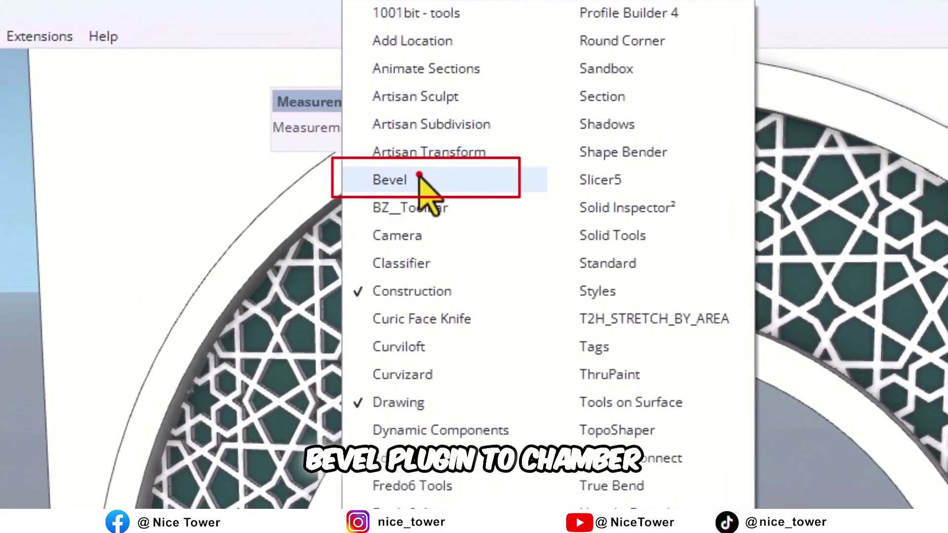
pyautogui.click(420, 178)
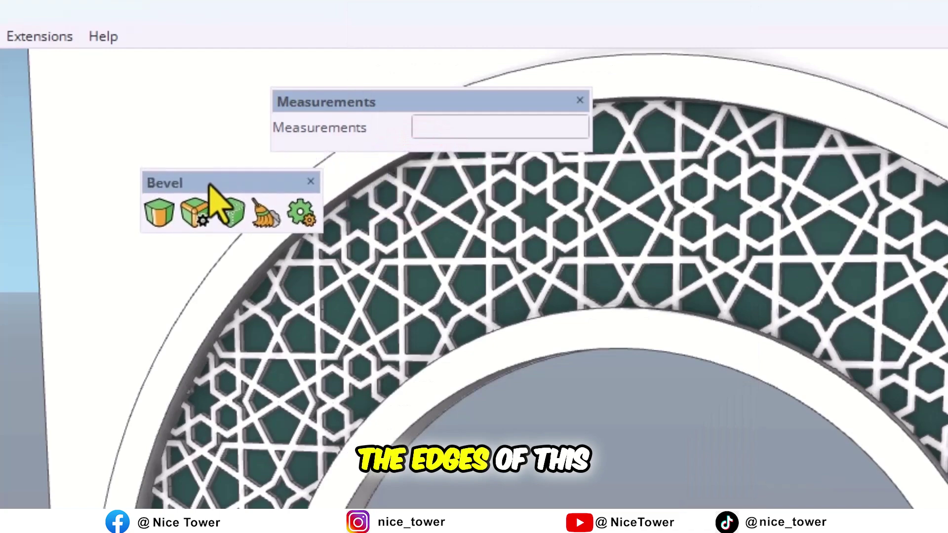
pyautogui.scroll(-3, 514, 371)
pyautogui.scroll(-2, 455, 417)
pyautogui.scroll(3, 526, 388)
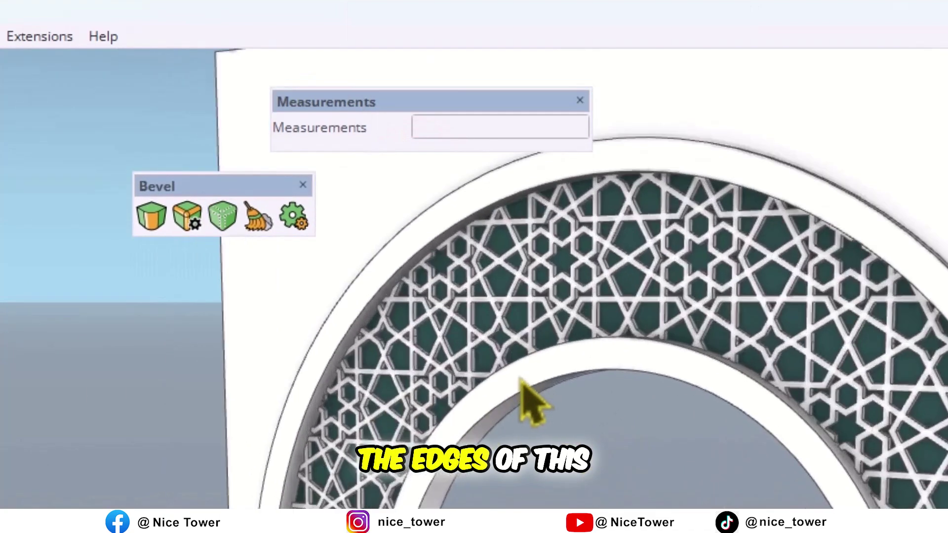
pyautogui.scroll(3, 503, 372)
# Bevel the inner arch band's edges at about 1.8 cm with 6 segments
pyautogui.click(504, 370)
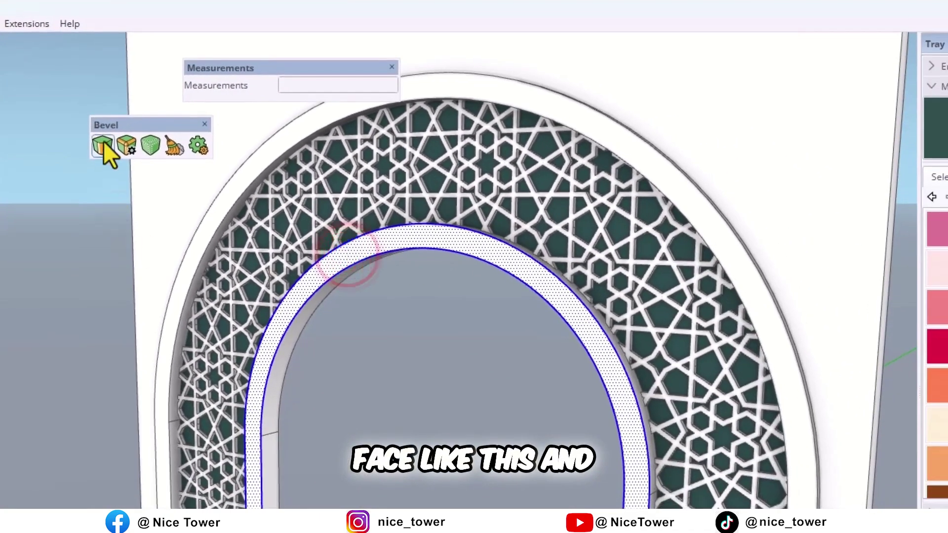
pyautogui.scroll(3, 401, 282)
pyautogui.scroll(2, 271, 286)
pyautogui.click(277, 261)
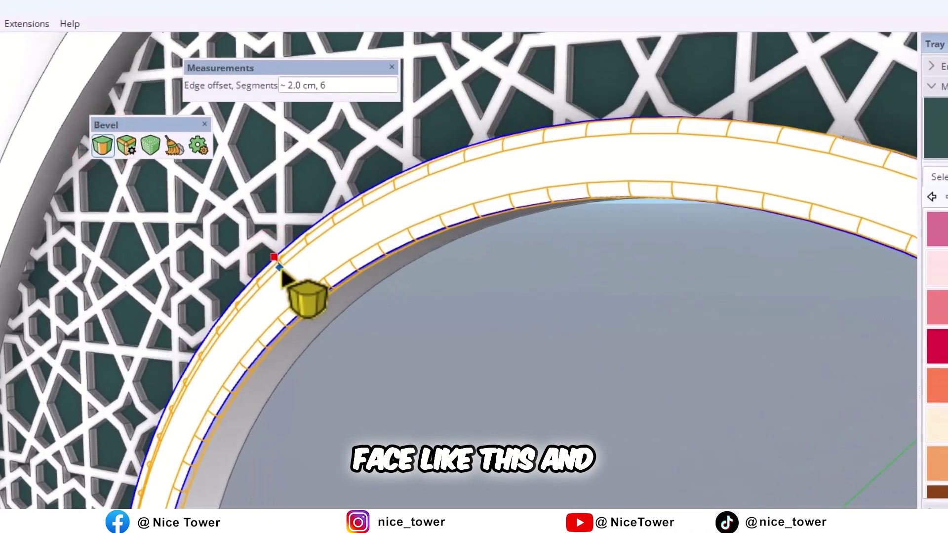
pyautogui.click(284, 264)
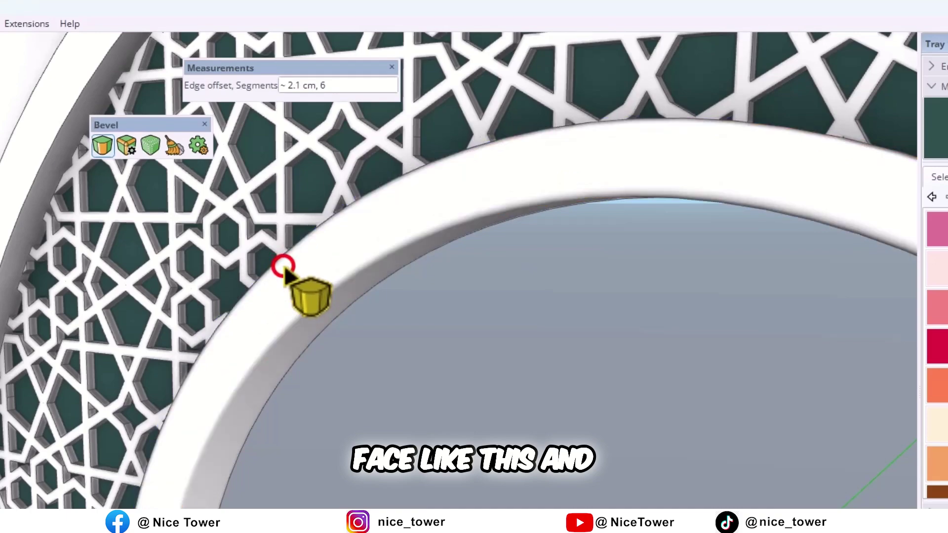
pyautogui.scroll(-3, 436, 408)
pyautogui.scroll(-2, 339, 370)
pyautogui.scroll(1, 444, 348)
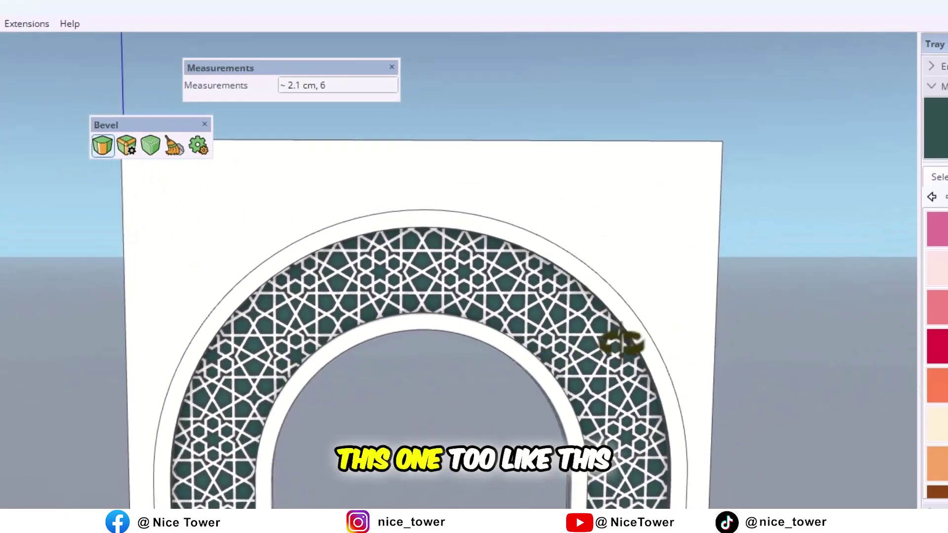
pyautogui.scroll(2, 254, 276)
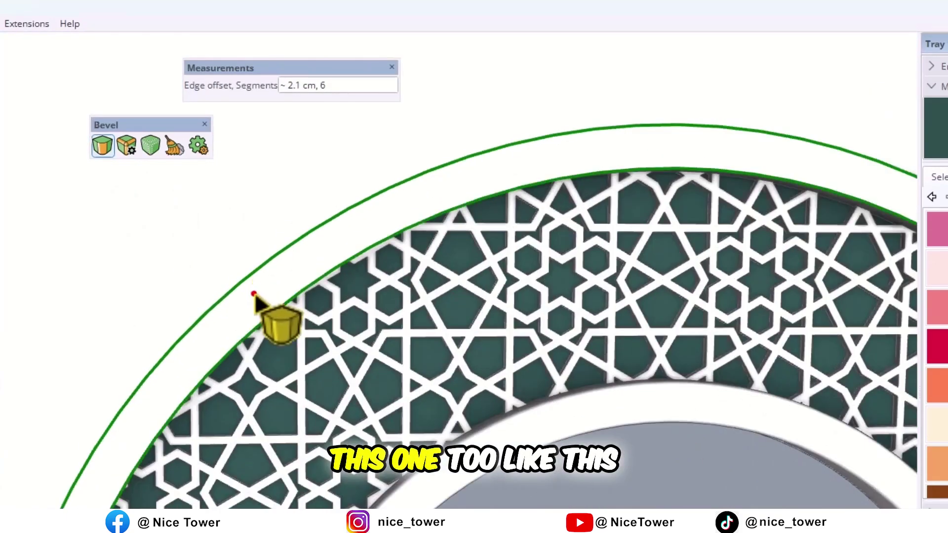
# Bevel the outer arch frame edge too, then select the entire arch panel
pyautogui.click(253, 293)
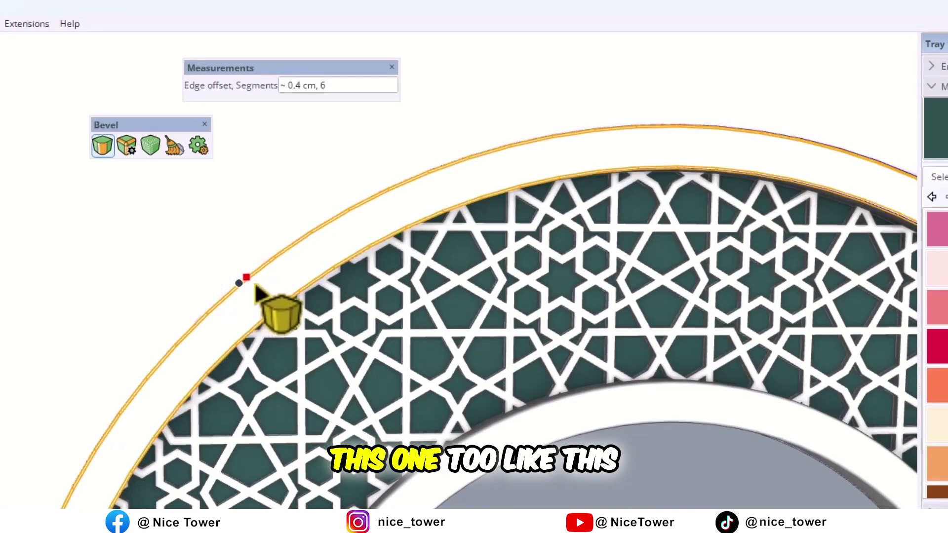
pyautogui.scroll(2, 253, 285)
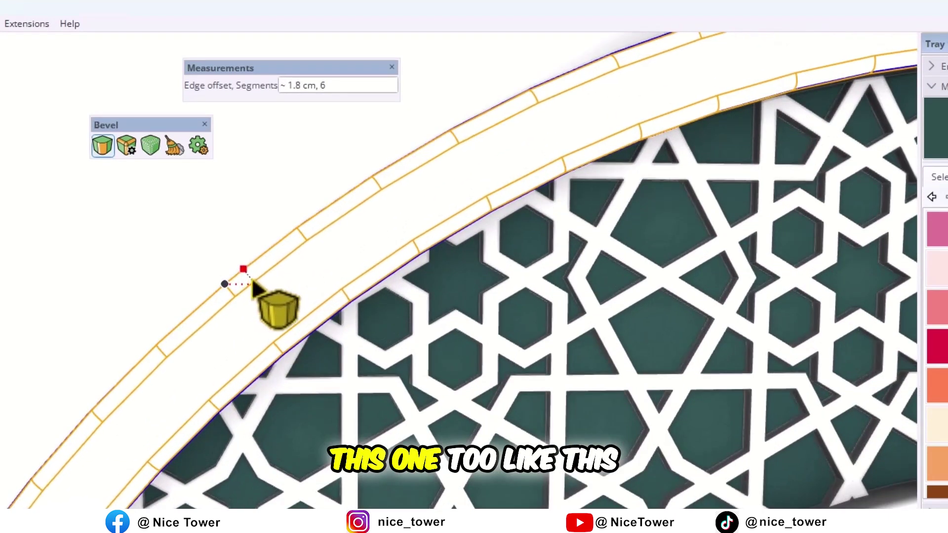
pyautogui.click(253, 284)
pyautogui.scroll(-5, 337, 337)
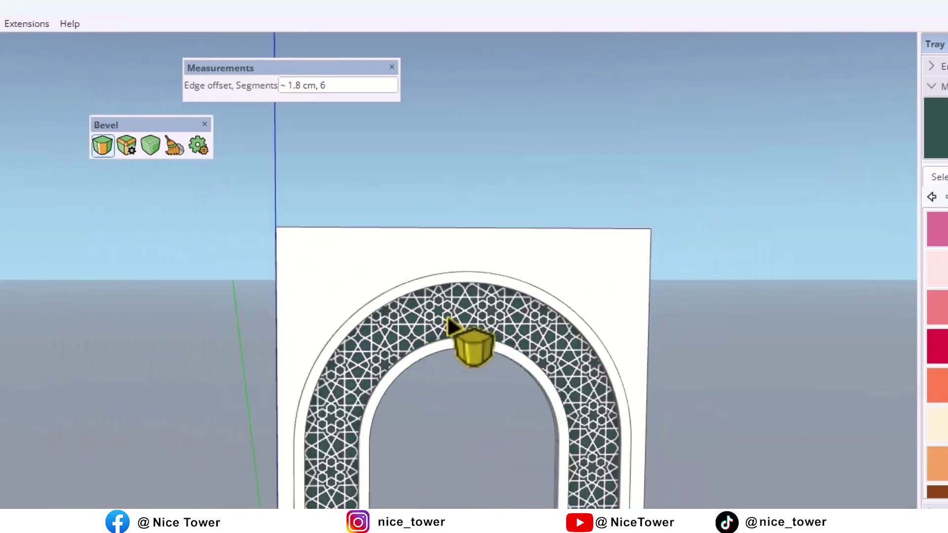
pyautogui.press('space')
pyautogui.click(678, 348)
pyautogui.moveTo(715, 382)
pyautogui.mouseDown(button='middle')
pyautogui.moveTo(501, 356)
pyautogui.moveTo(383, 290)
pyautogui.mouseUp(button='middle')
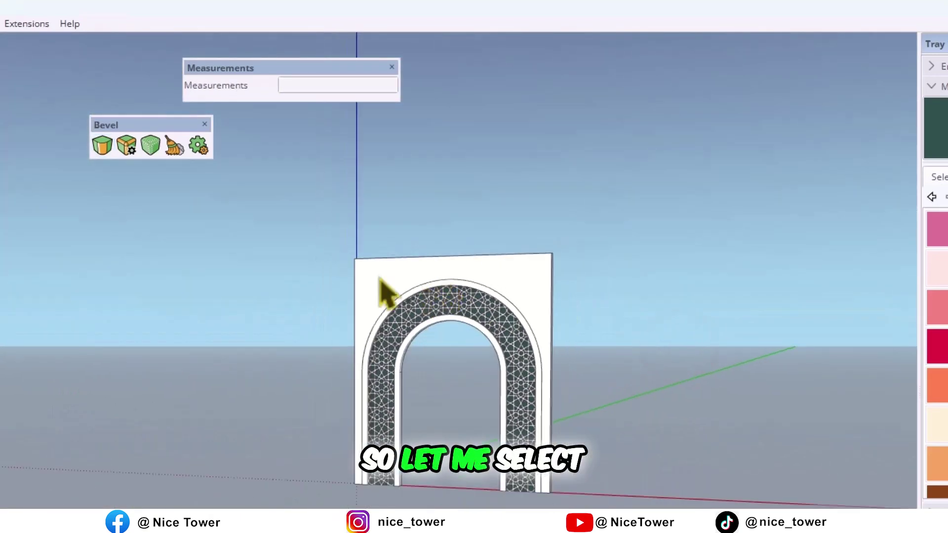
pyautogui.click(377, 371)
pyautogui.scroll(2, 380, 392)
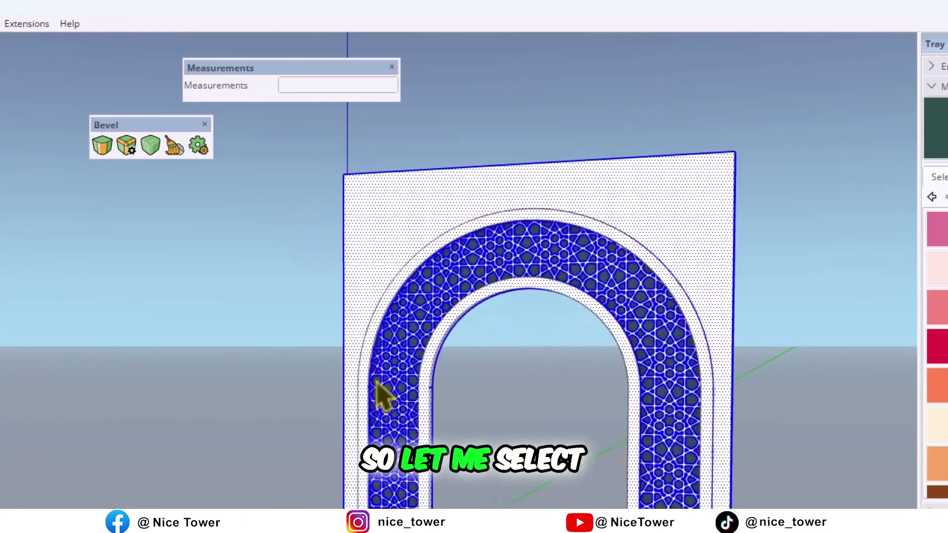
pyautogui.scroll(3, 382, 401)
# Turn the selected patterned arch into a component with Make Component and Create
pyautogui.rightClick(281, 325)
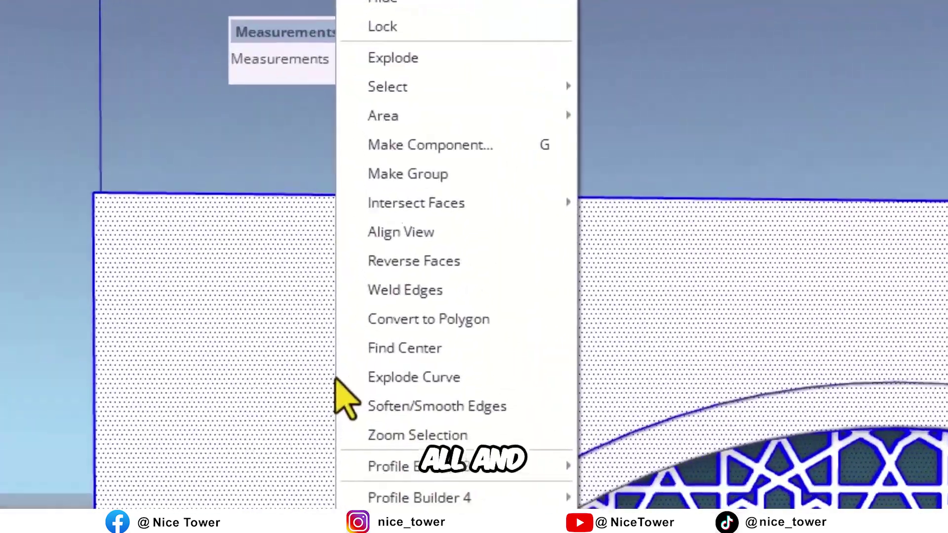
pyautogui.click(412, 149)
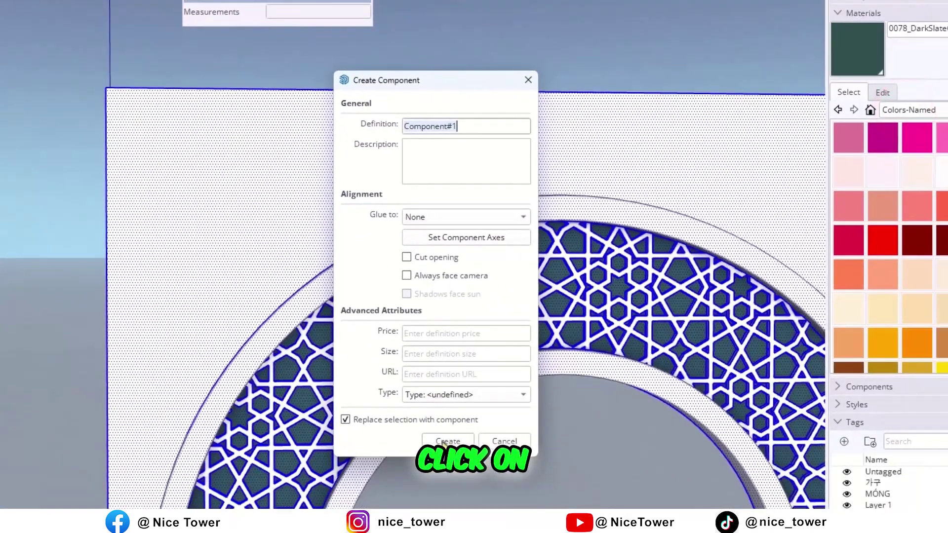
pyautogui.click(444, 441)
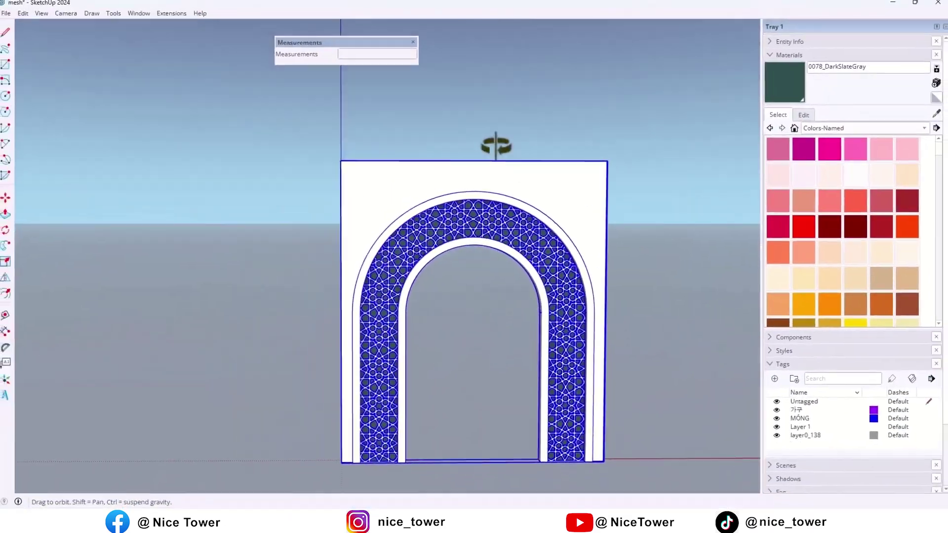
pyautogui.scroll(5, 338, 186)
pyautogui.scroll(3, 338, 158)
pyautogui.scroll(2, 342, 156)
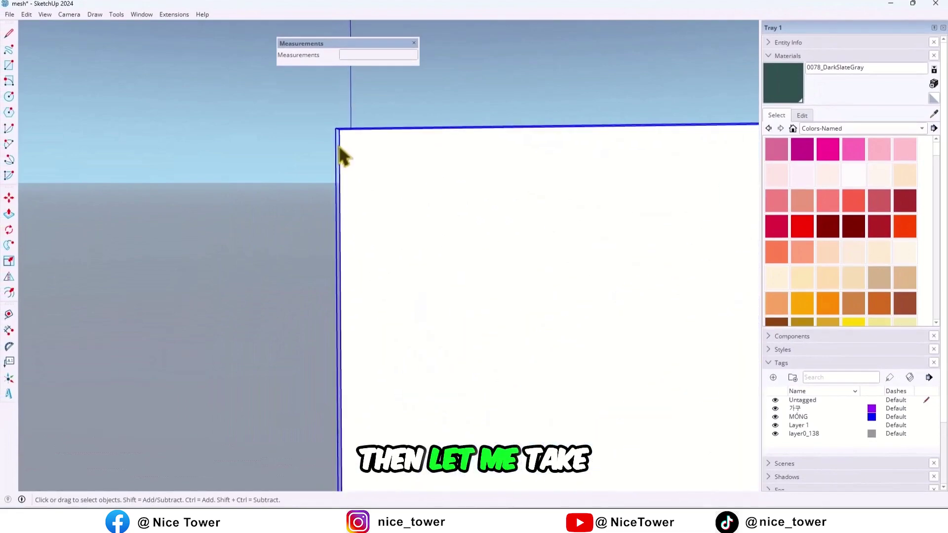
# Copy the arch component 350 cm right with an x5 array, making six arches
pyautogui.click(338, 133)
pyautogui.press('ctrl')
pyautogui.scroll(-3, 173, 205)
pyautogui.scroll(-3, 173, 212)
pyautogui.scroll(4, 593, 200)
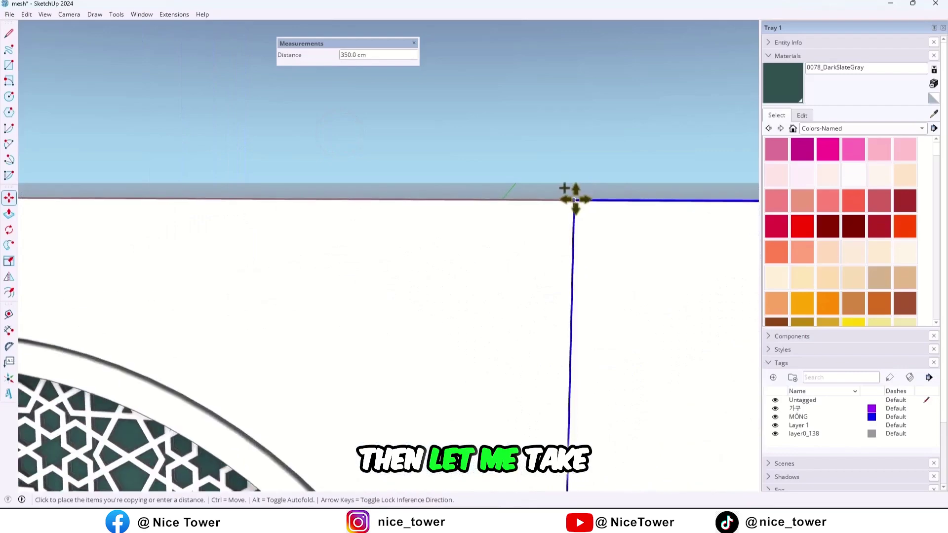
pyautogui.scroll(2, 568, 195)
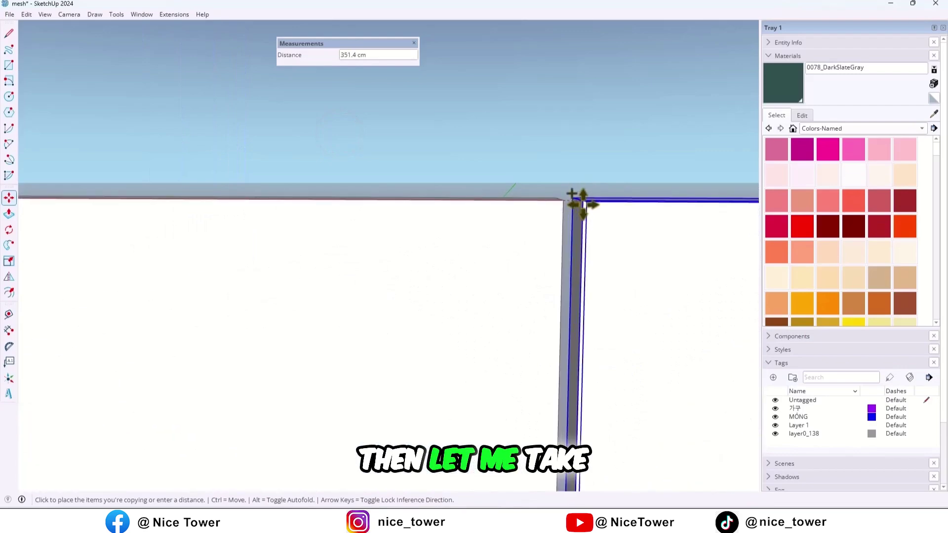
pyautogui.click(527, 208)
pyautogui.scroll(-2, 336, 182)
pyautogui.scroll(-2, 341, 163)
pyautogui.scroll(-3, 314, 165)
pyautogui.scroll(-2, 313, 165)
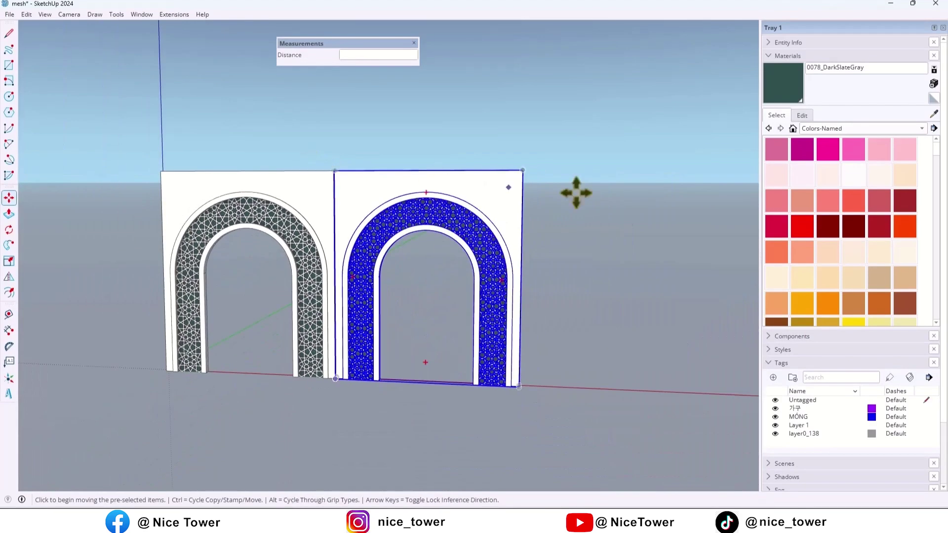
pyautogui.write('x5')
pyautogui.press('Return')
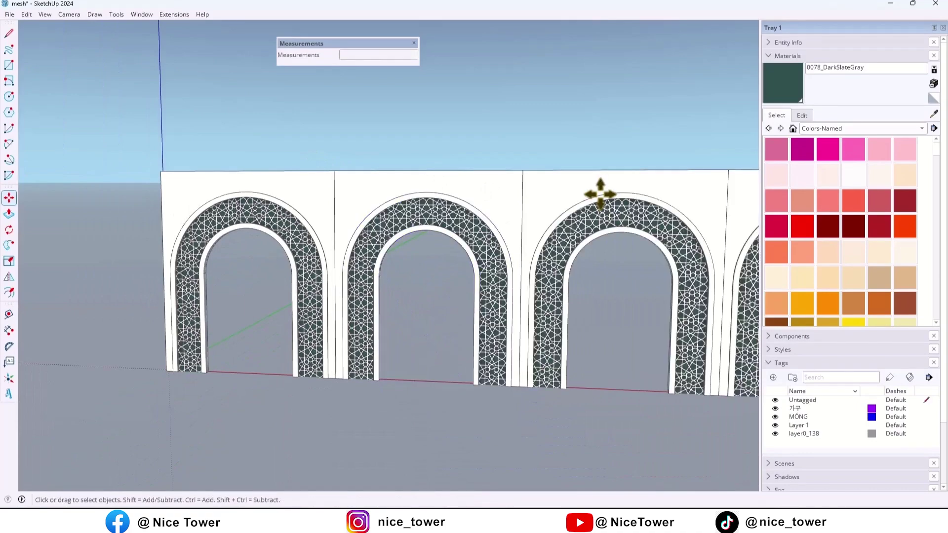
pyautogui.press('space')
pyautogui.scroll(-1, 385, 226)
pyautogui.scroll(-3, 303, 192)
pyautogui.scroll(-1, 405, 217)
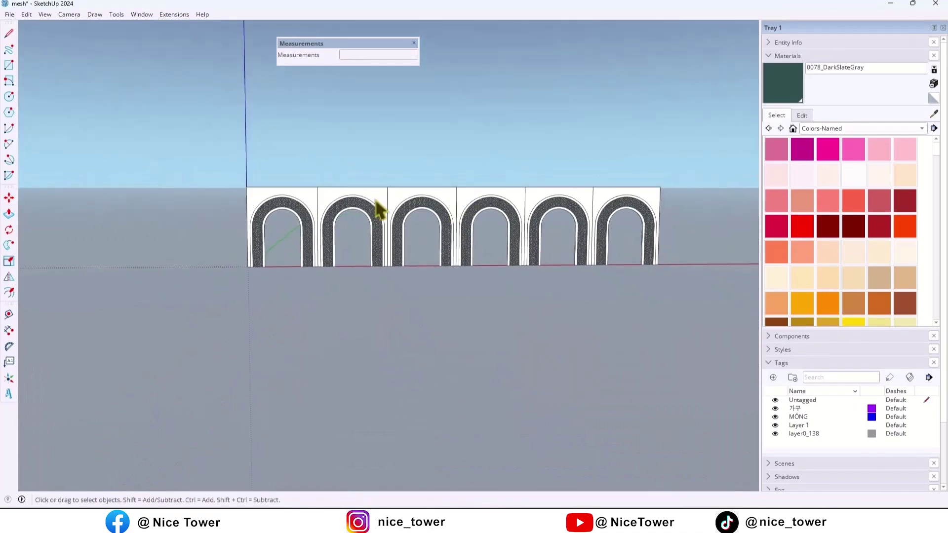
pyautogui.scroll(2, 385, 214)
pyautogui.scroll(3, 300, 207)
pyautogui.click(301, 206)
pyautogui.scroll(3, 311, 200)
pyautogui.click(346, 190)
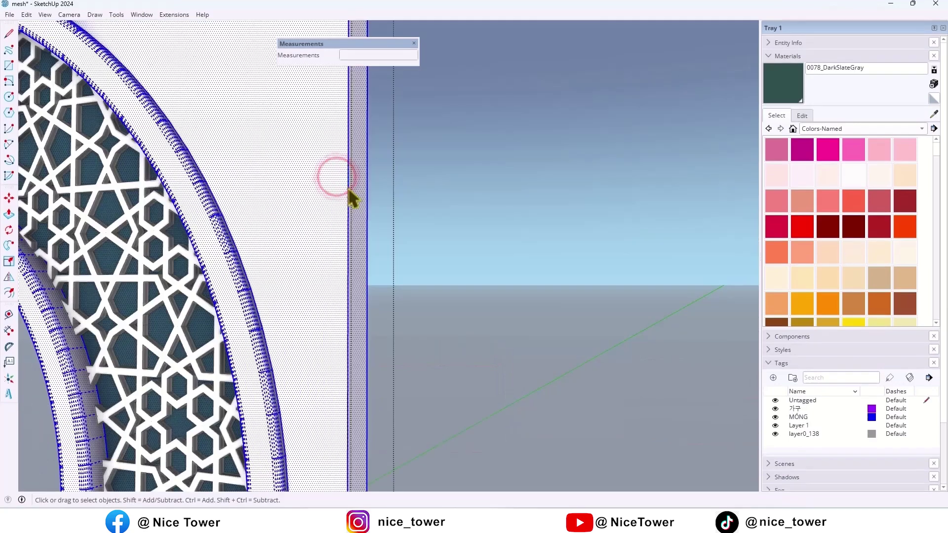
pyautogui.scroll(-2, 406, 287)
pyautogui.scroll(-2, 383, 269)
pyautogui.scroll(-2, 108, 127)
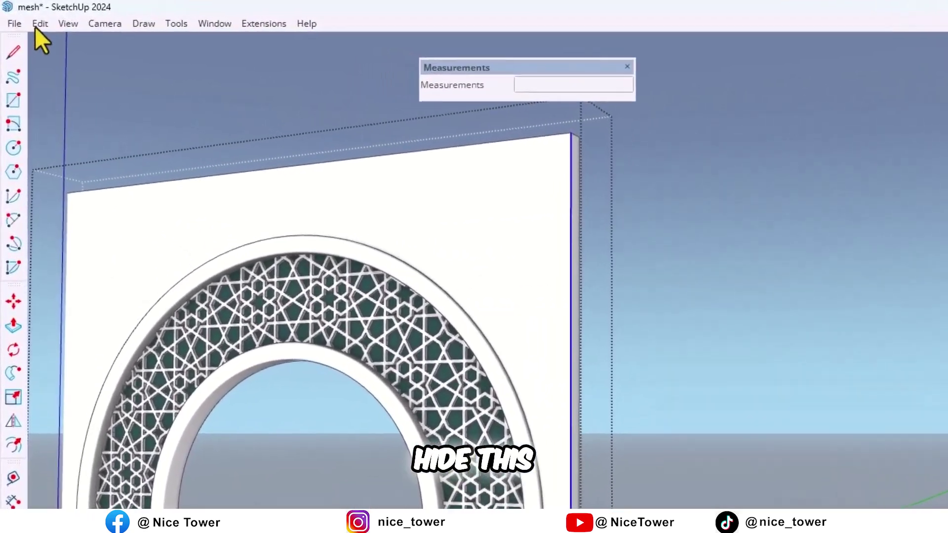
# Hide the arch panel's side seam edge with Edit > Hide and orbit to confirm
pyautogui.click(38, 25)
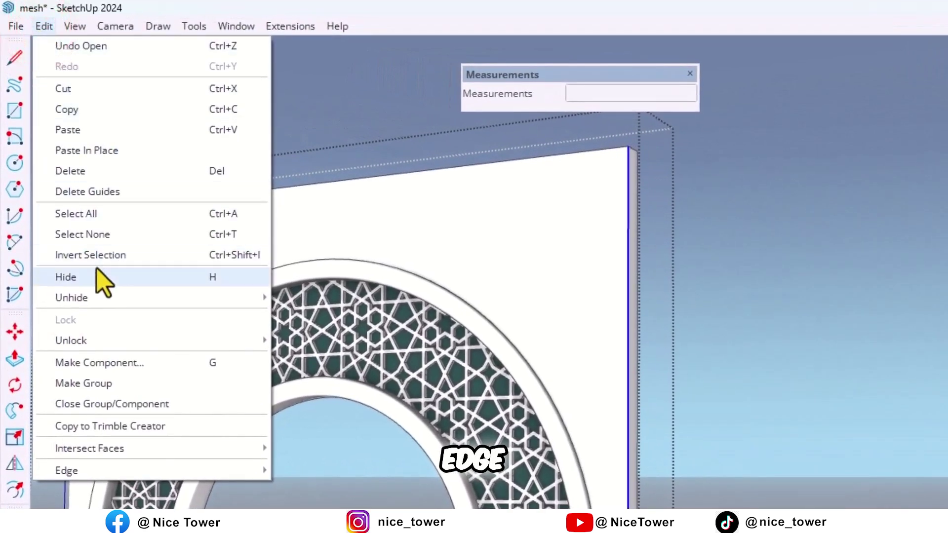
pyautogui.click(138, 285)
pyautogui.scroll(-2, 511, 338)
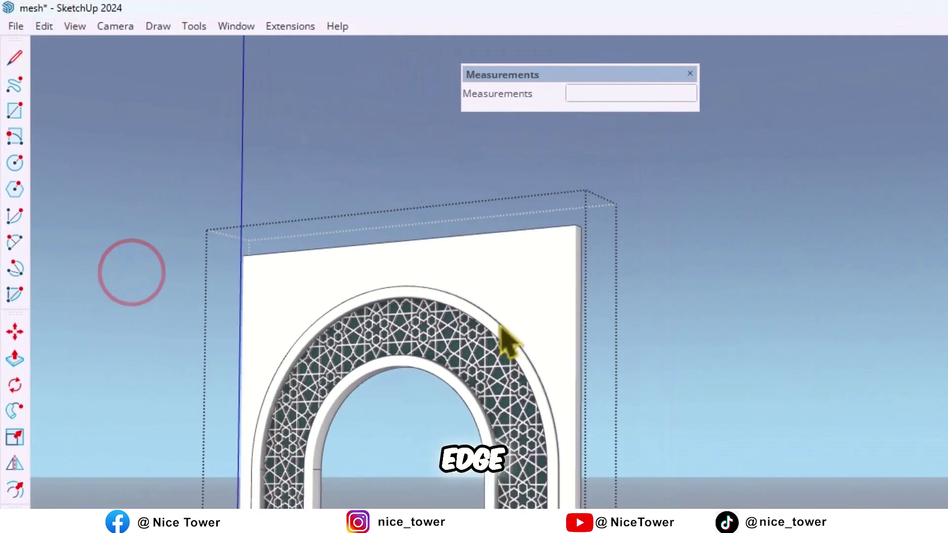
pyautogui.scroll(3, 469, 338)
pyautogui.moveTo(470, 338); pyautogui.dragTo(781, 400, button='middle')
pyautogui.scroll(-3, 782, 399)
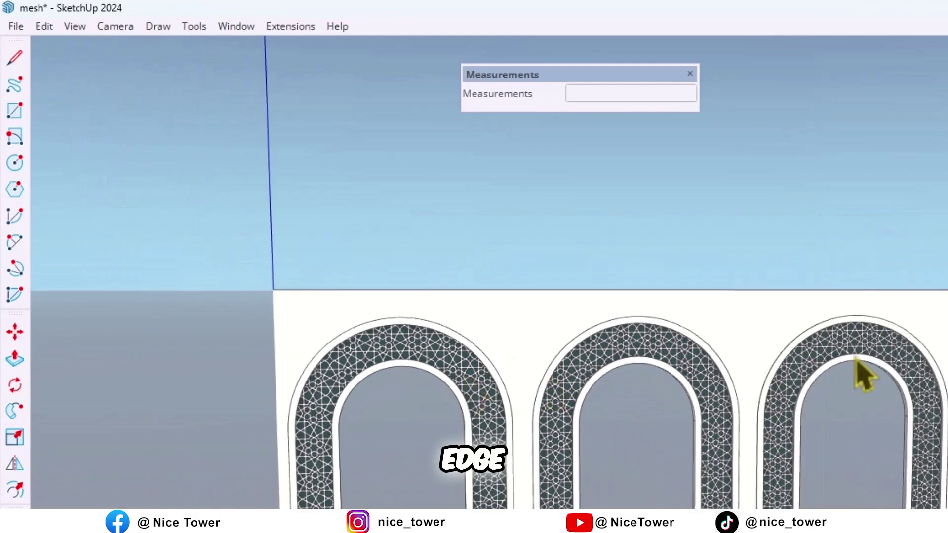
pyautogui.scroll(-2, 508, 328)
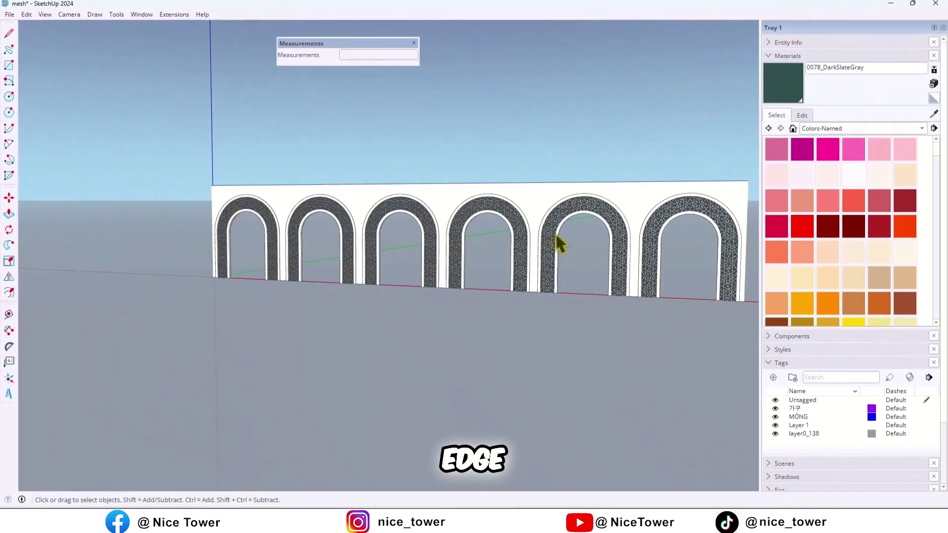
pyautogui.scroll(3, 557, 241)
# Brighten the DarkSlateGray backing material to light teal, then darken it slightly
pyautogui.click(804, 117)
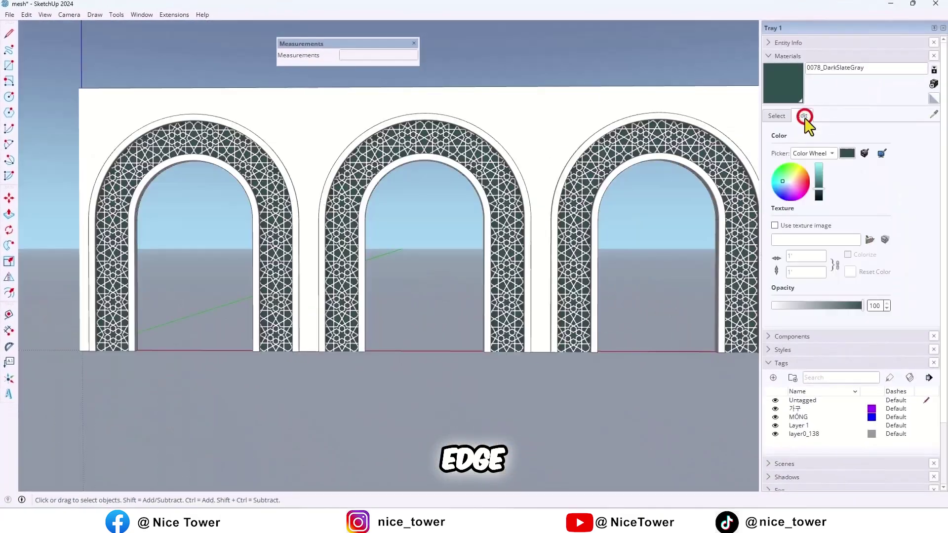
pyautogui.moveTo(822, 194); pyautogui.dragTo(827, 178)
pyautogui.scroll(-3, 332, 191)
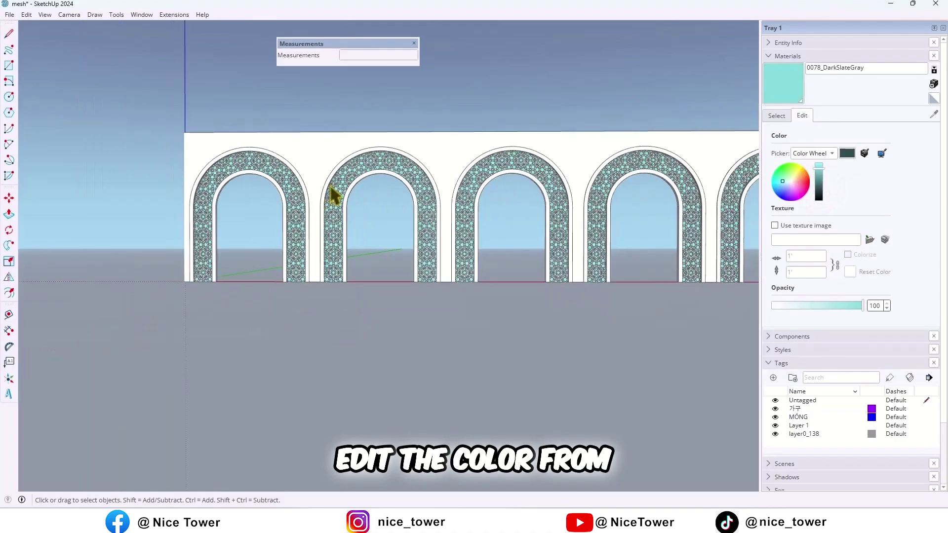
pyautogui.moveTo(333, 191); pyautogui.dragTo(423, 186, button='middle')
pyautogui.scroll(-2, 242, 225)
pyautogui.scroll(3, 673, 212)
pyautogui.scroll(2, 629, 195)
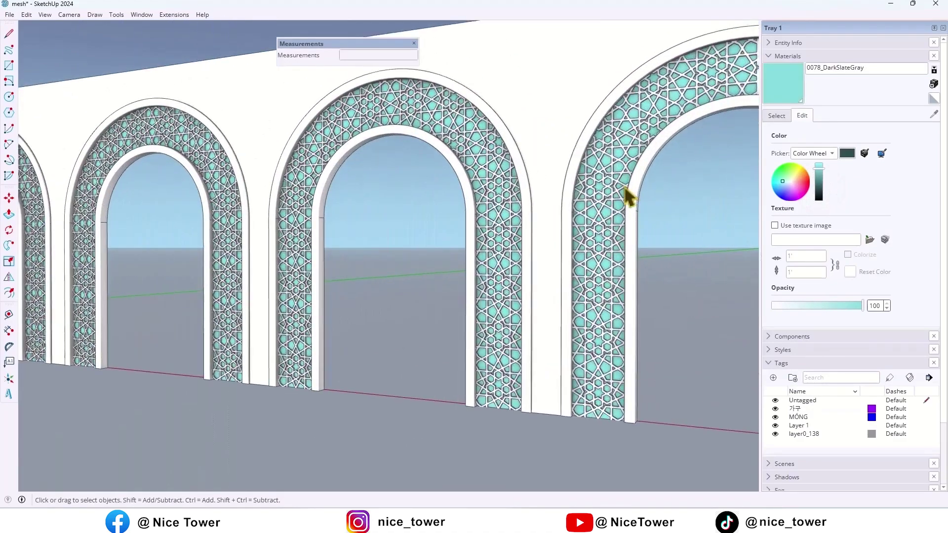
pyautogui.scroll(2, 624, 190)
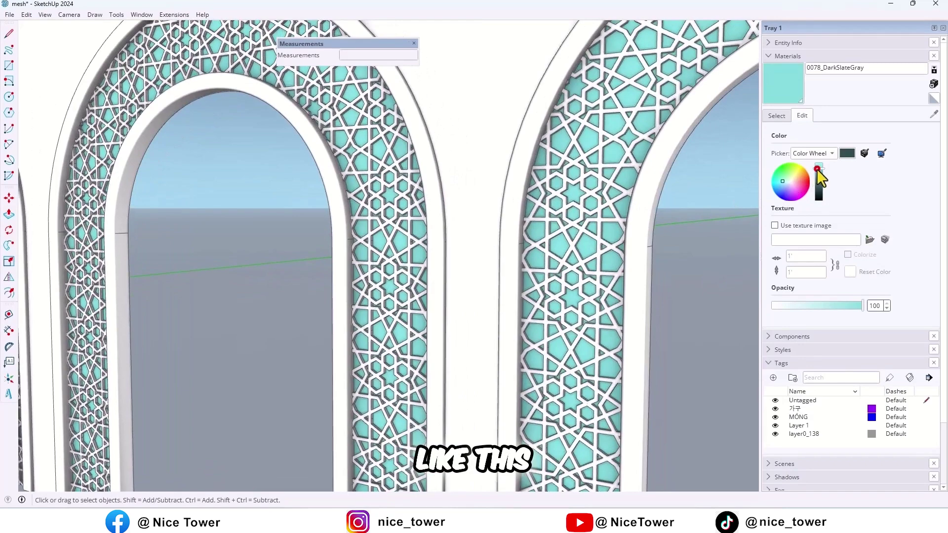
pyautogui.moveTo(820, 169)
pyautogui.mouseDown()
pyautogui.moveTo(825, 184)
pyautogui.moveTo(822, 173)
pyautogui.mouseUp()
pyautogui.scroll(-3, 592, 244)
pyautogui.scroll(-3, 599, 233)
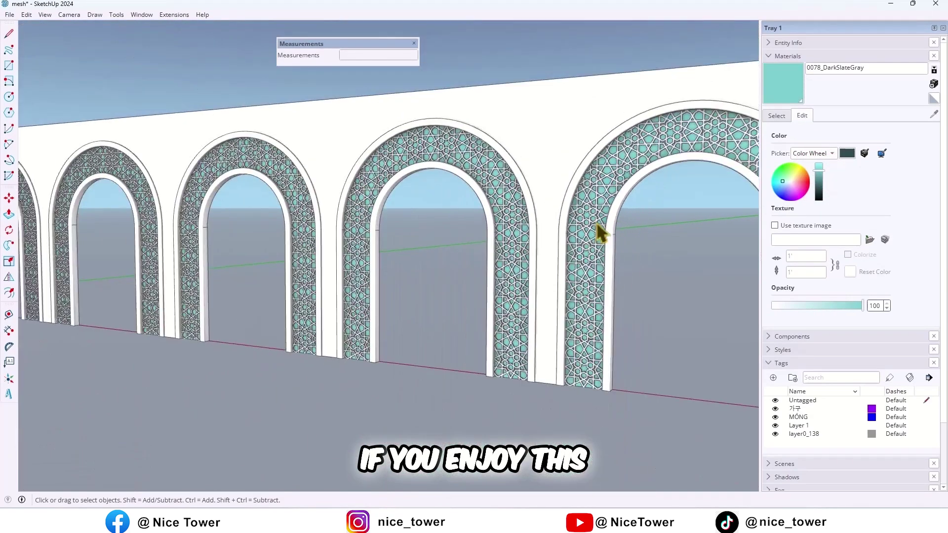
# Fine-tune the teal backing's brightness and orbit around the six-arch wall to review it
pyautogui.moveTo(600, 234); pyautogui.dragTo(609, 218, button='middle')
pyautogui.moveTo(818, 173); pyautogui.dragTo(823, 170)
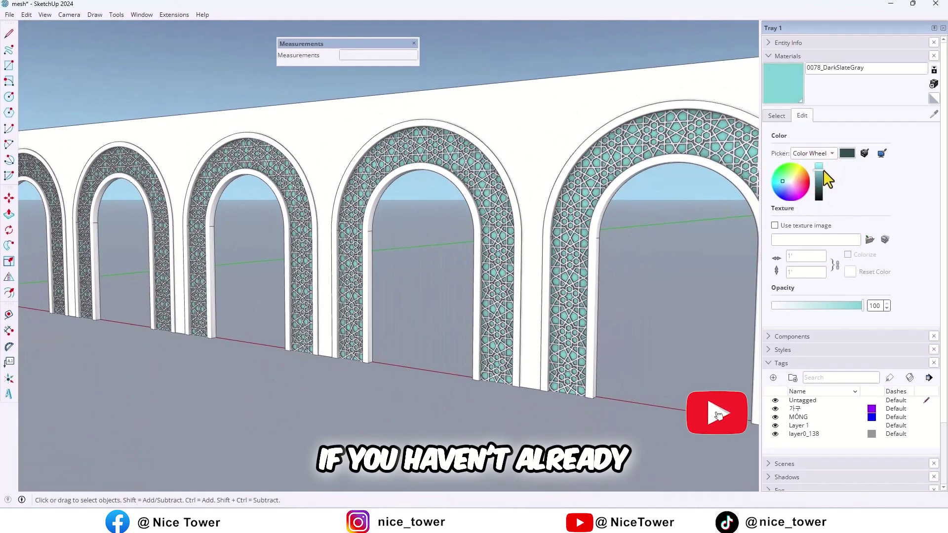
pyautogui.moveTo(661, 275)
pyautogui.mouseDown(button='middle')
pyautogui.moveTo(571, 259)
pyautogui.moveTo(275, 249)
pyautogui.moveTo(434, 247)
pyautogui.moveTo(450, 218)
pyautogui.moveTo(585, 243)
pyautogui.mouseUp(button='middle')
pyautogui.scroll(3, 222, 208)
pyautogui.scroll(2, 289, 215)
pyautogui.scroll(-2, 429, 218)
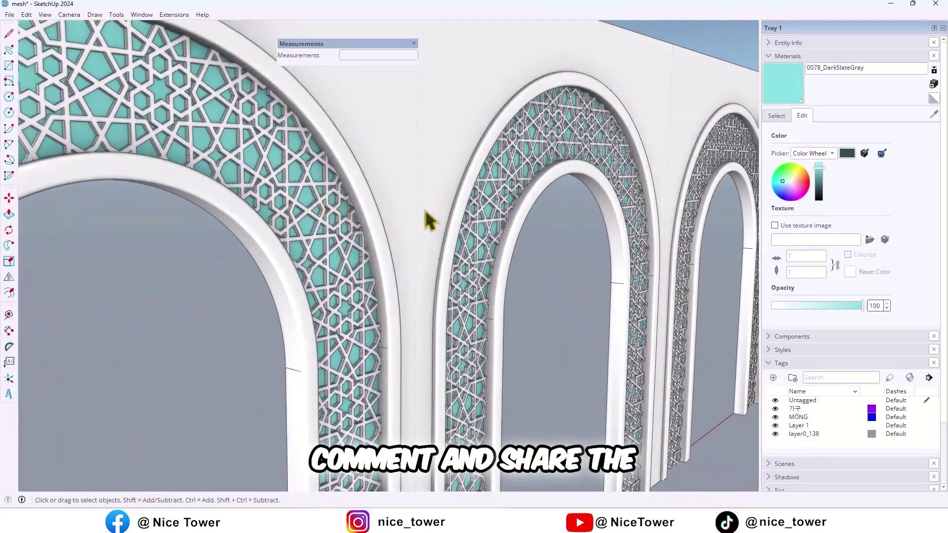
pyautogui.scroll(-3, 531, 235)
pyautogui.scroll(-3, 530, 236)
pyautogui.moveTo(518, 229); pyautogui.dragTo(318, 228, button='middle')
pyautogui.scroll(3, 259, 227)
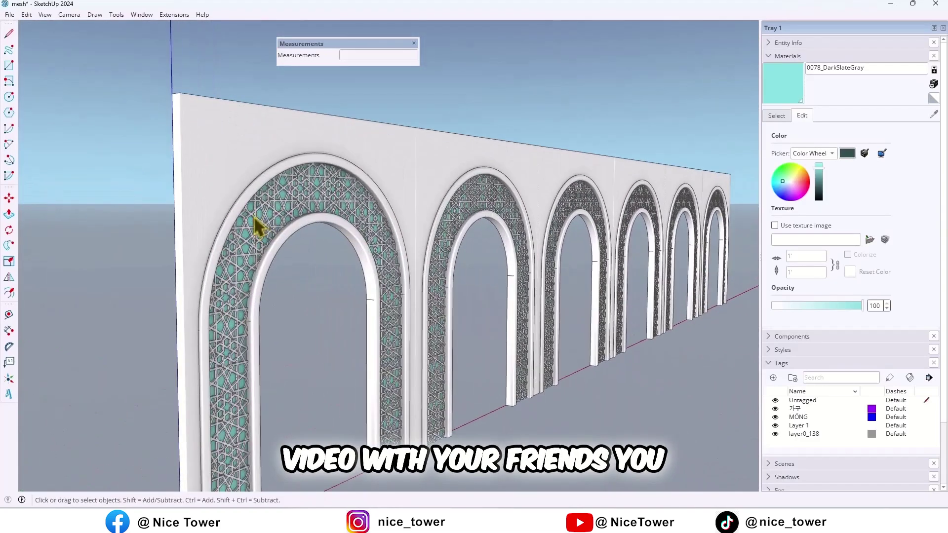